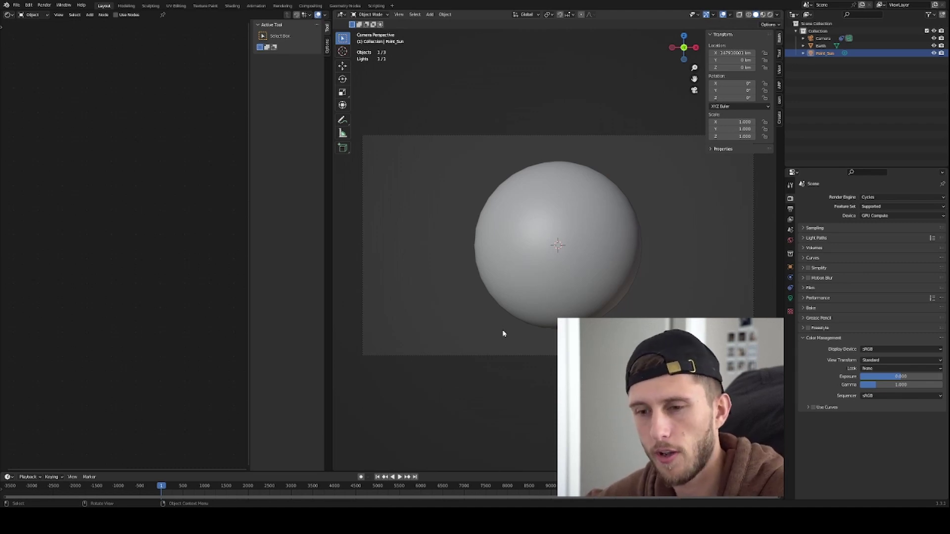
Delete the Earth sphere and add a cube mesh at the world origin.
{"action": "left_click", "coordinate": [562, 269]}
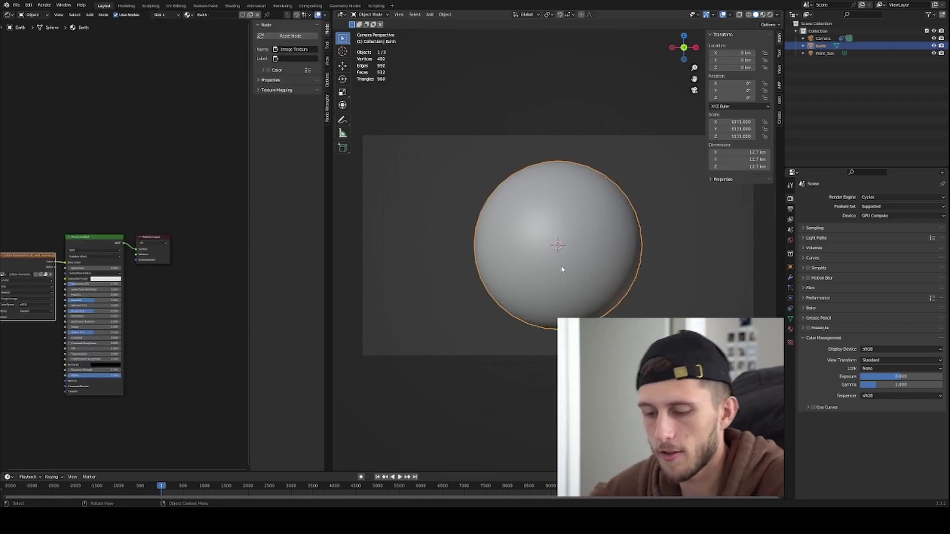
{"action": "key", "text": "Delete"}
{"action": "key", "text": "shift+a"}
{"action": "mouse_move", "coordinate": [559, 175]}
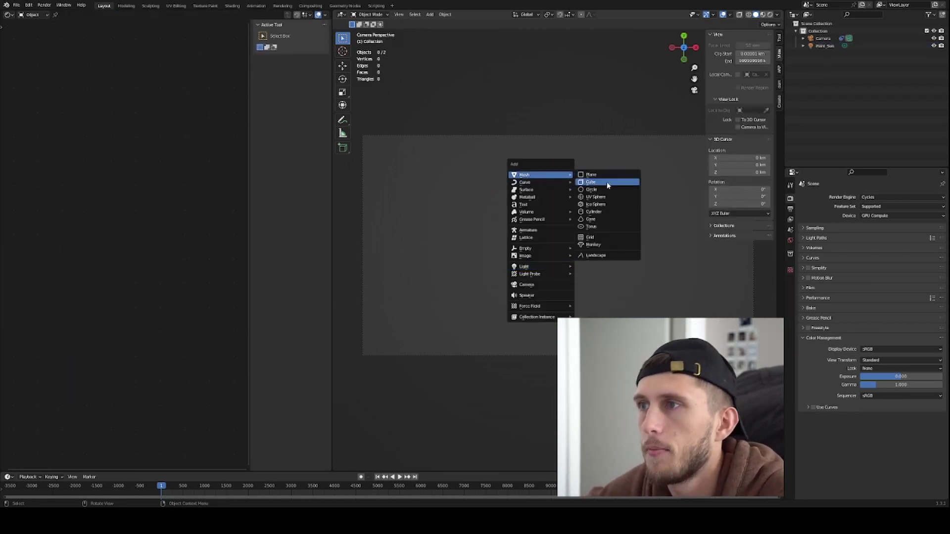
{"action": "left_click", "coordinate": [607, 182]}
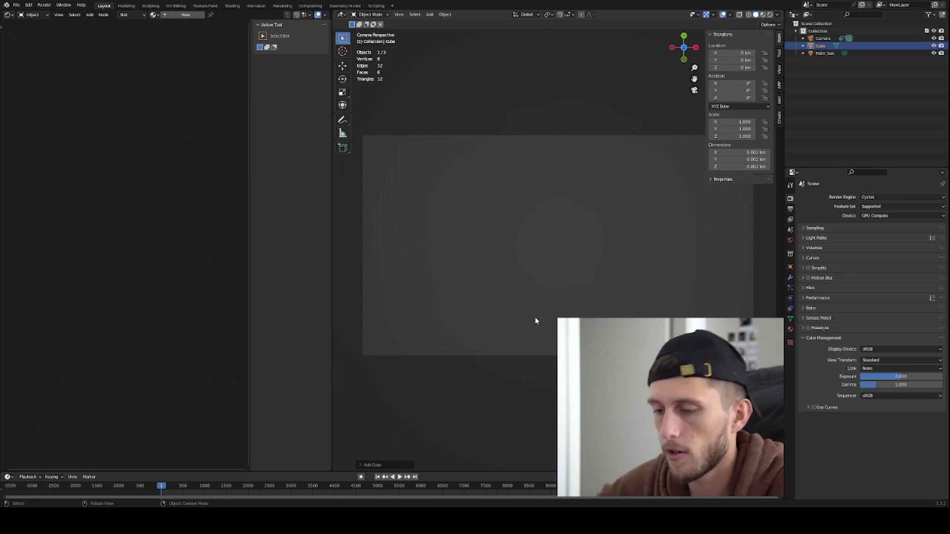
Frame the new cube in the 3D view and switch the viewport to Rendered shading.
{"action": "key", "text": "KP_Decimal"}
{"action": "scroll", "coordinate": [537, 321], "scroll_direction": "down", "scroll_amount": 6}
{"action": "key", "text": "z"}
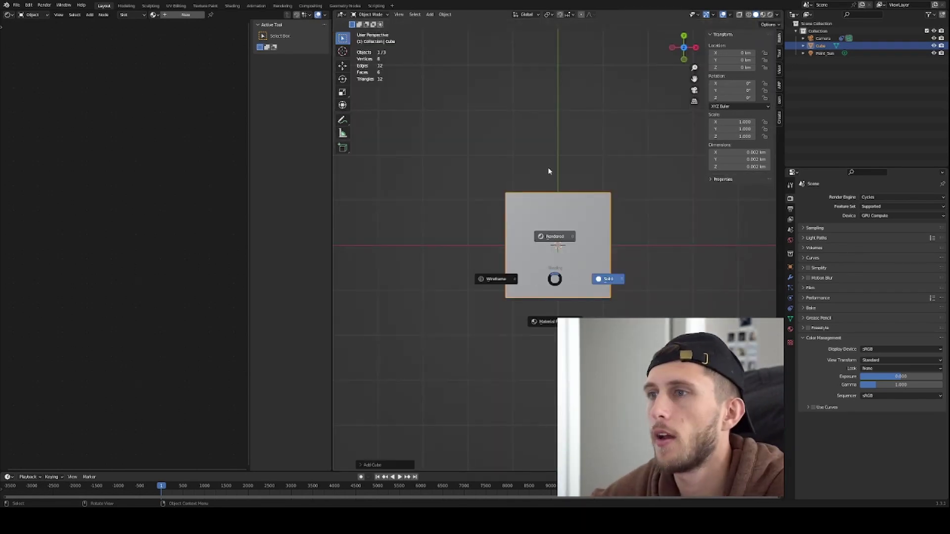
{"action": "left_click", "coordinate": [549, 171]}
{"action": "mouse_move", "coordinate": [496, 204]}
{"action": "middle_mouse_down"}
{"action": "mouse_move", "coordinate": [603, 197]}
{"action": "mouse_move", "coordinate": [521, 284]}
{"action": "mouse_move", "coordinate": [681, 167]}
{"action": "middle_mouse_up"}
Copy the Point_Sun light's X location value into its Z and Y locations.
{"action": "left_click", "coordinate": [825, 53]}
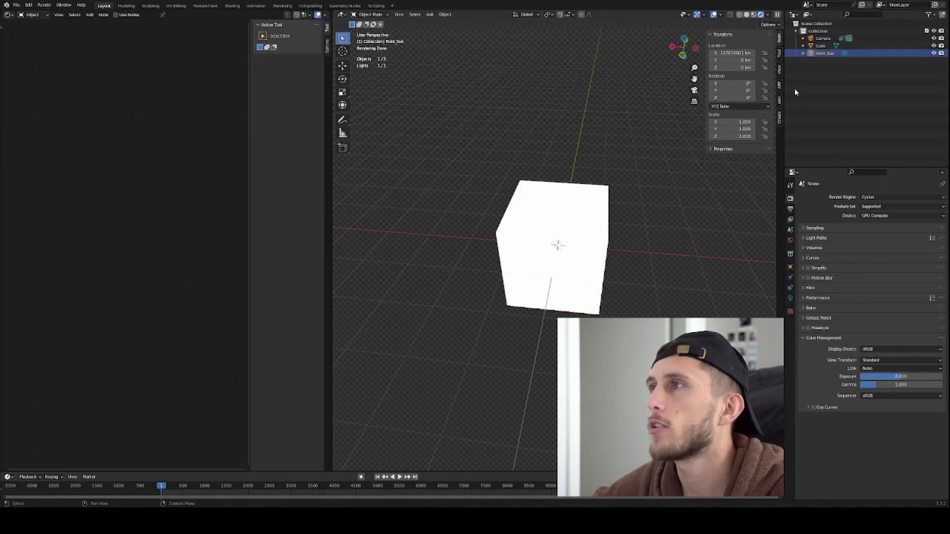
{"action": "key", "text": "ctrl+c"}
{"action": "key", "text": "ctrl+v"}
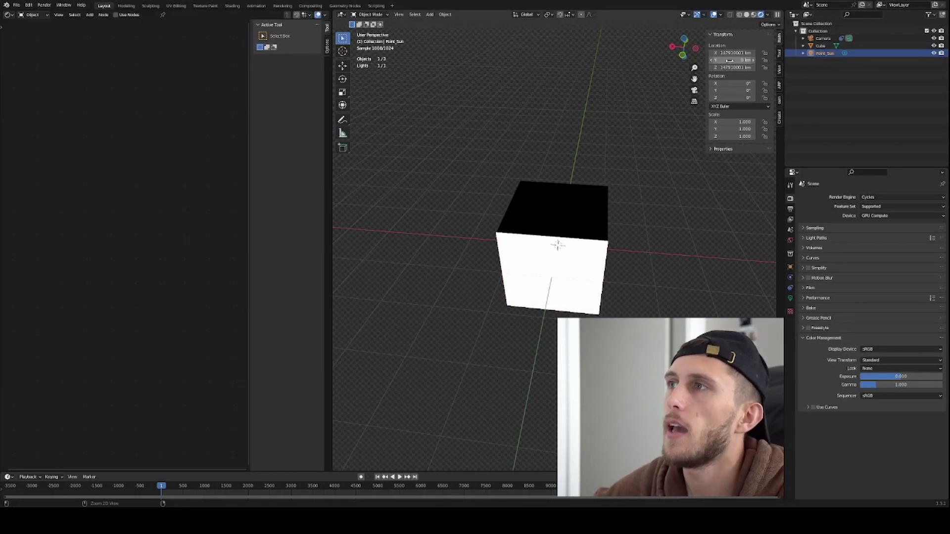
{"action": "key", "text": "ctrl+v"}
{"action": "middle_click_drag", "start_coordinate": [493, 271], "coordinate": [532, 203]}
Add a plane at the origin and scale it up about 5.2 times as a ground surface.
{"action": "key", "text": "shift+a"}
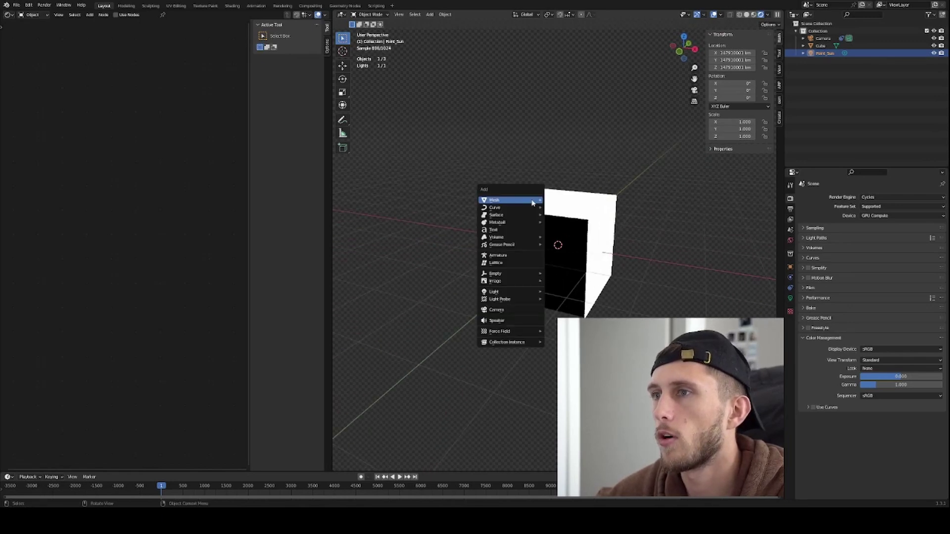
{"action": "left_click", "coordinate": [556, 200]}
{"action": "key", "text": "s"}
{"action": "left_click", "coordinate": [594, 190]}
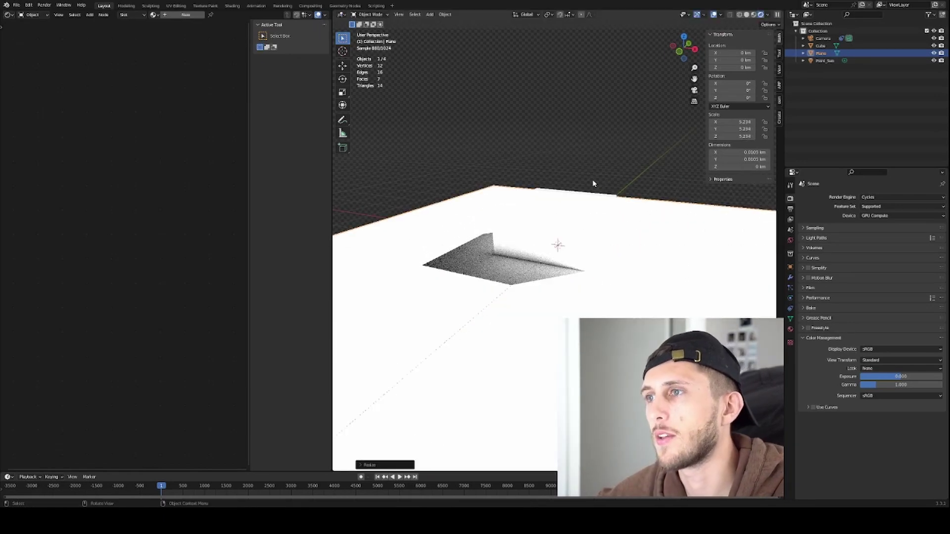
Raise the cube about 0.00097 km along Z so that it stands on the plane.
{"action": "left_click", "coordinate": [572, 215]}
{"action": "key", "text": "g"}
{"action": "key", "text": "z"}
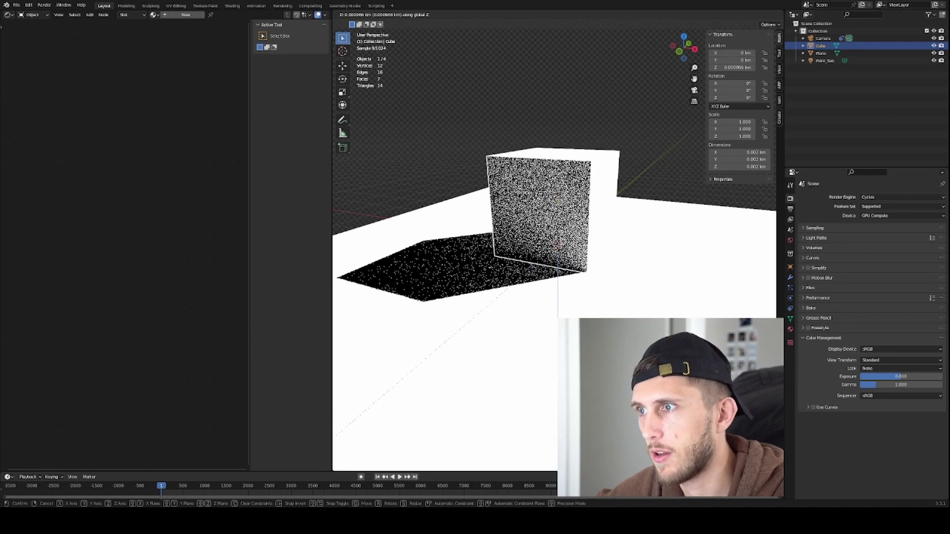
{"action": "key", "text": "Return"}
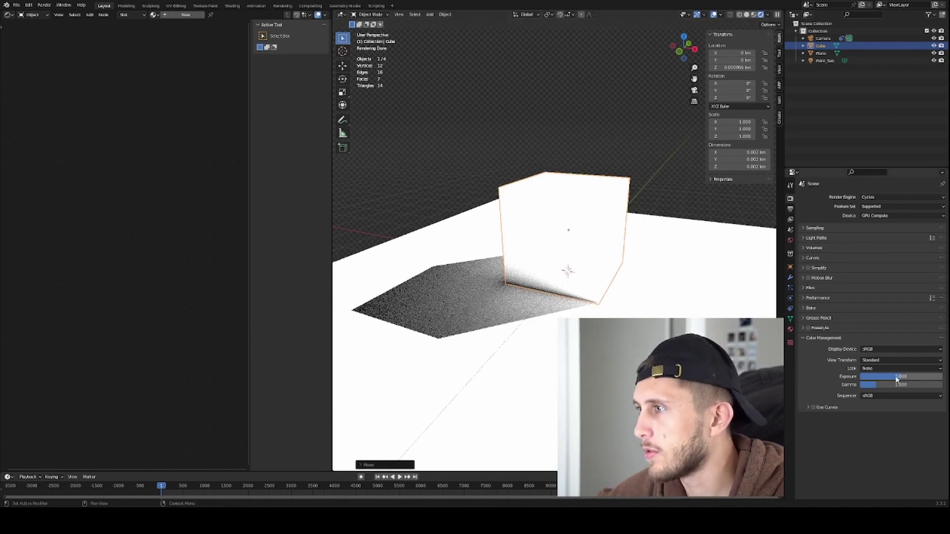
Lower the color management exposure to -20, readjust it to about -14.5, and deselect everything.
{"action": "left_click", "coordinate": [896, 377]}
{"action": "type", "text": "-20"}
{"action": "key", "text": "Return"}
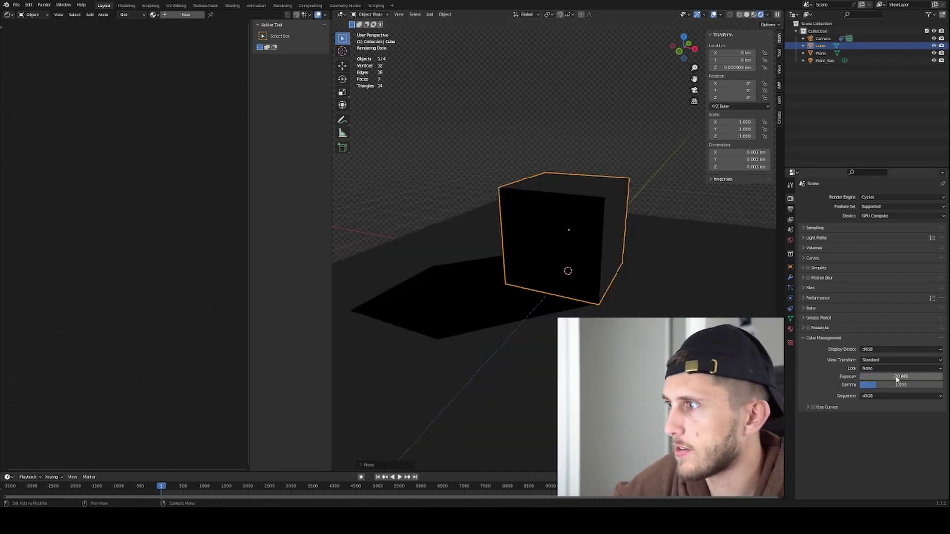
{"action": "left_click_drag", "start_coordinate": [895, 377], "coordinate": [912, 377]}
{"action": "key", "text": "a"}
{"action": "key", "text": "a"}
{"action": "middle_click_drag", "start_coordinate": [605, 179], "coordinate": [561, 189]}
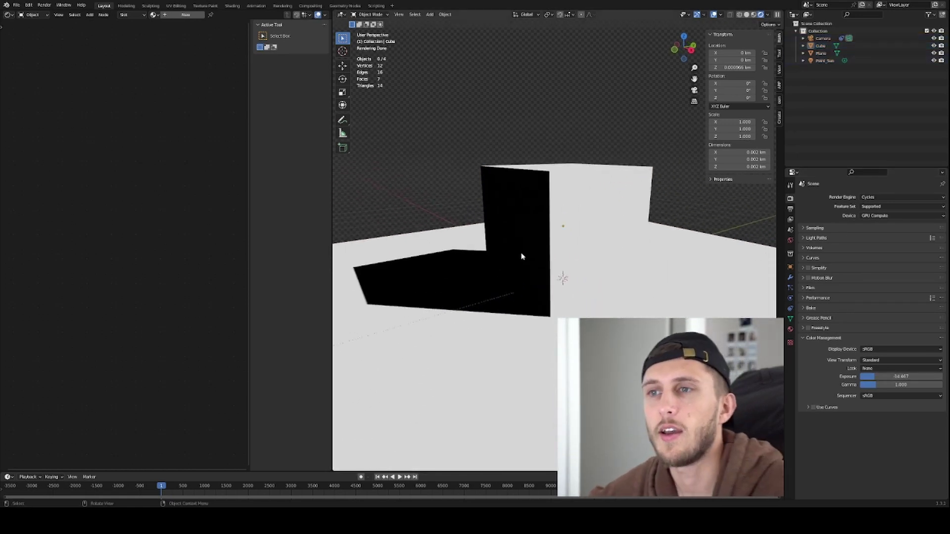
{"action": "middle_click_drag", "start_coordinate": [514, 297], "coordinate": [500, 267]}
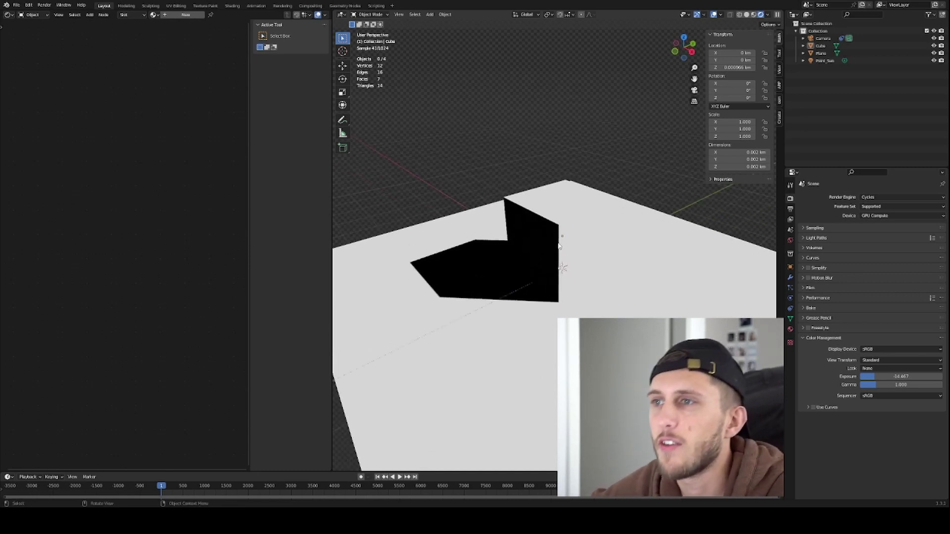
Try a duplicate of the cube at several spots in the original's shadow, and delete the copy.
{"action": "left_click", "coordinate": [525, 247]}
{"action": "key", "text": "shift+d"}
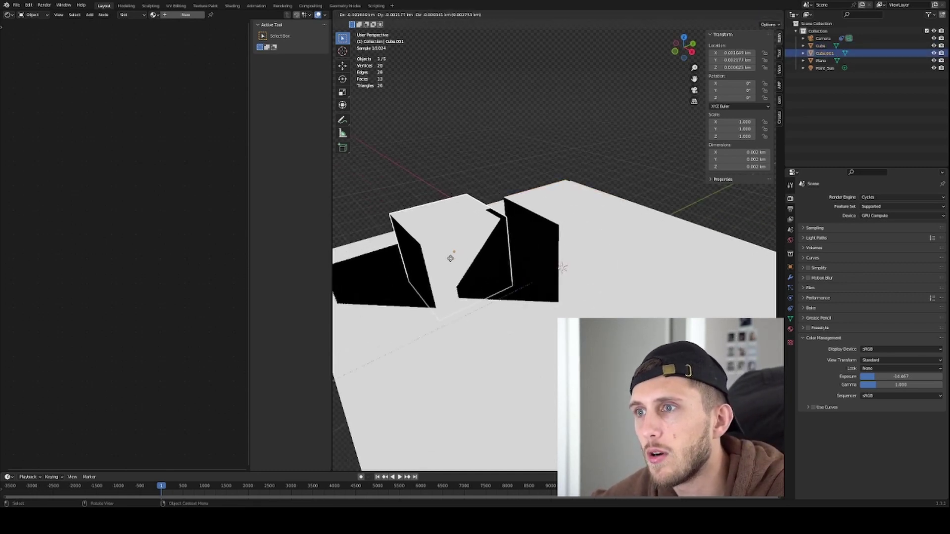
{"action": "left_click", "coordinate": [463, 223]}
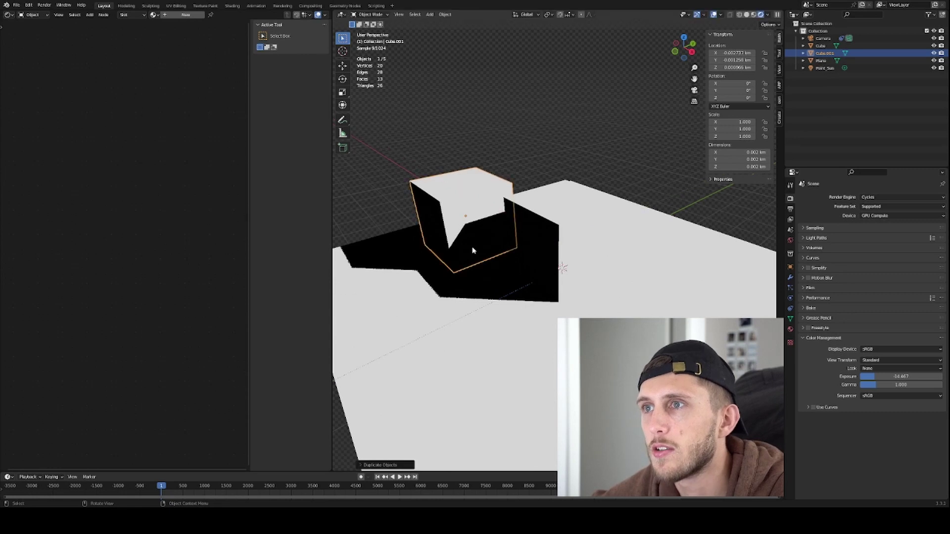
{"action": "scroll", "coordinate": [473, 249], "scroll_direction": "up", "scroll_amount": 4}
{"action": "middle_click_drag", "start_coordinate": [474, 250], "coordinate": [528, 241]}
{"action": "key", "text": "g"}
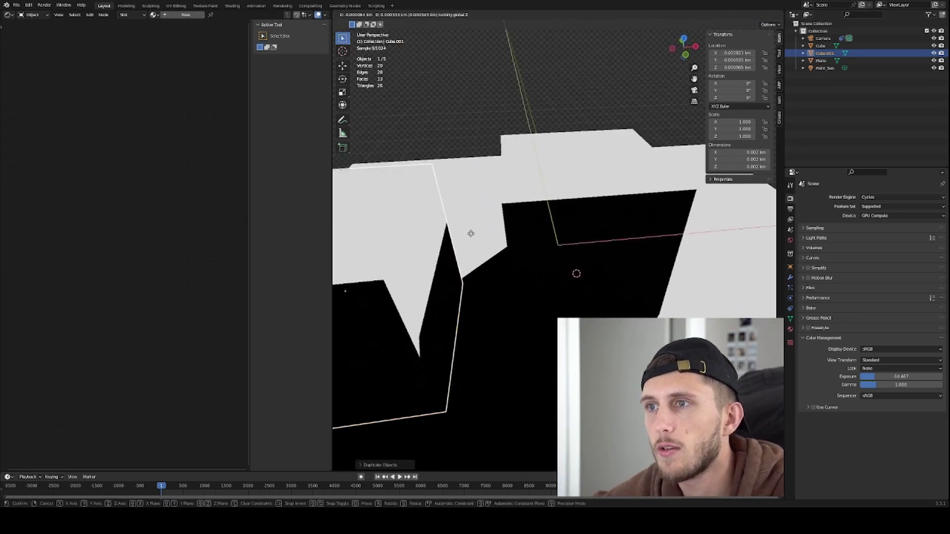
{"action": "left_click", "coordinate": [521, 186]}
{"action": "key", "text": "Delete"}
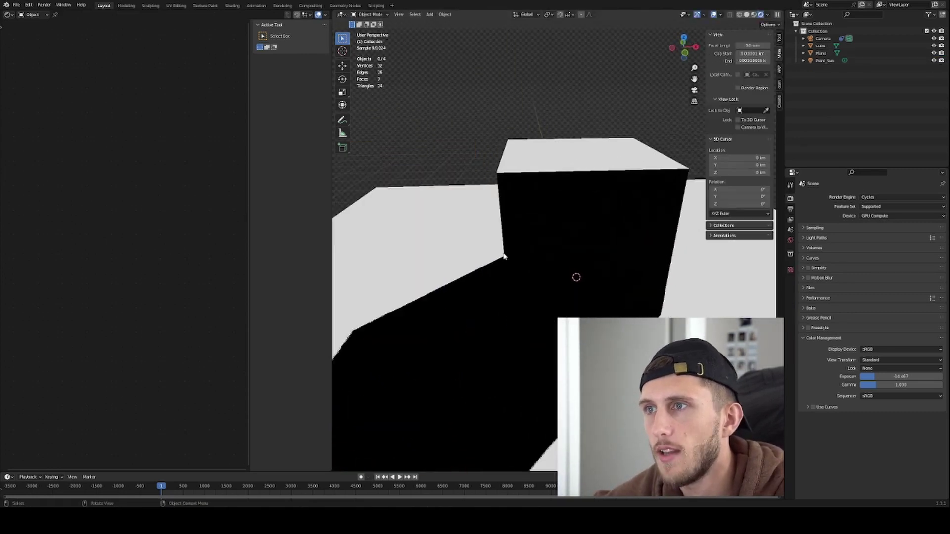
Add a Sun light at the origin and disable the Point_Sun light in both viewport and render.
{"action": "middle_click_drag", "start_coordinate": [530, 236], "coordinate": [494, 223]}
{"action": "middle_click_drag", "start_coordinate": [568, 269], "coordinate": [594, 292]}
{"action": "scroll", "coordinate": [596, 290], "scroll_direction": "down", "scroll_amount": 6}
{"action": "key", "text": "shift+a"}
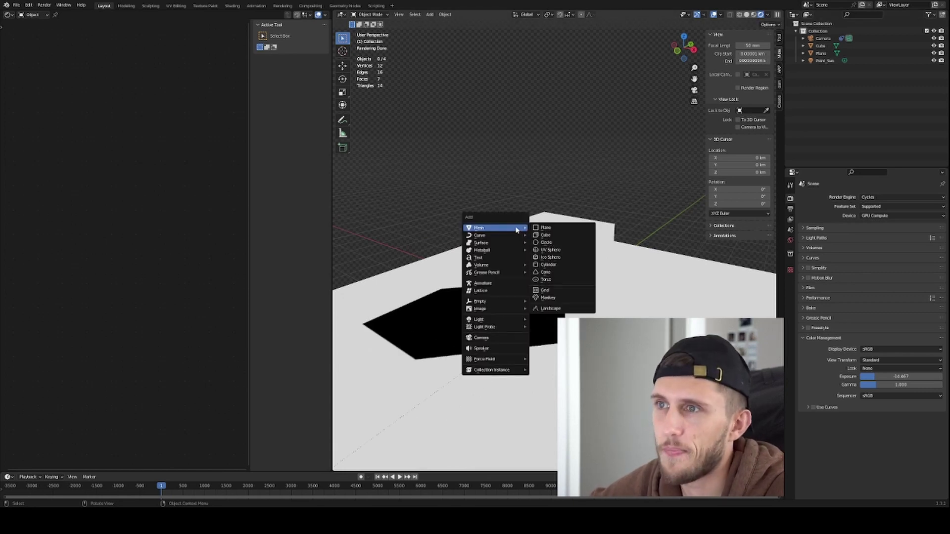
{"action": "mouse_move", "coordinate": [495, 319]}
{"action": "left_click", "coordinate": [544, 327]}
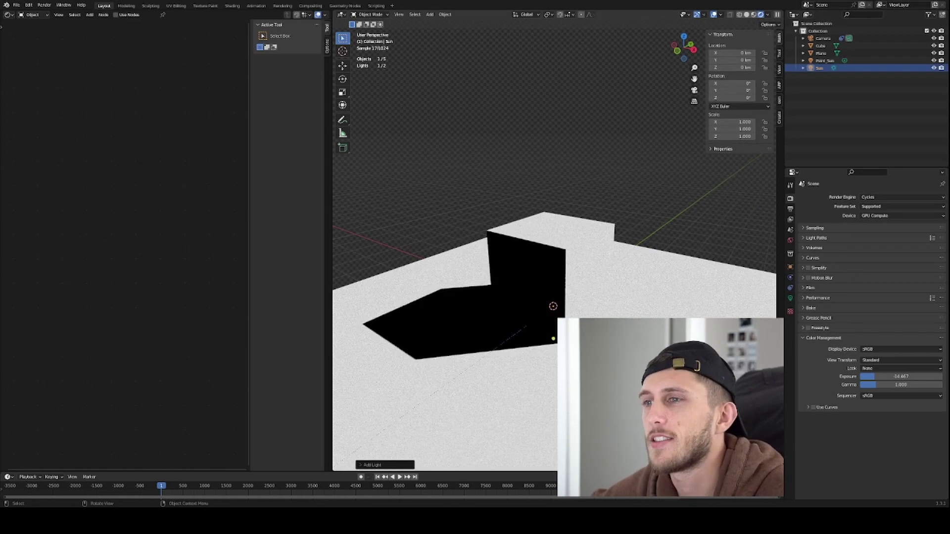
{"action": "left_click_drag", "start_coordinate": [934, 61], "coordinate": [941, 61]}
{"action": "scroll", "coordinate": [584, 293], "scroll_direction": "down", "scroll_amount": 3}
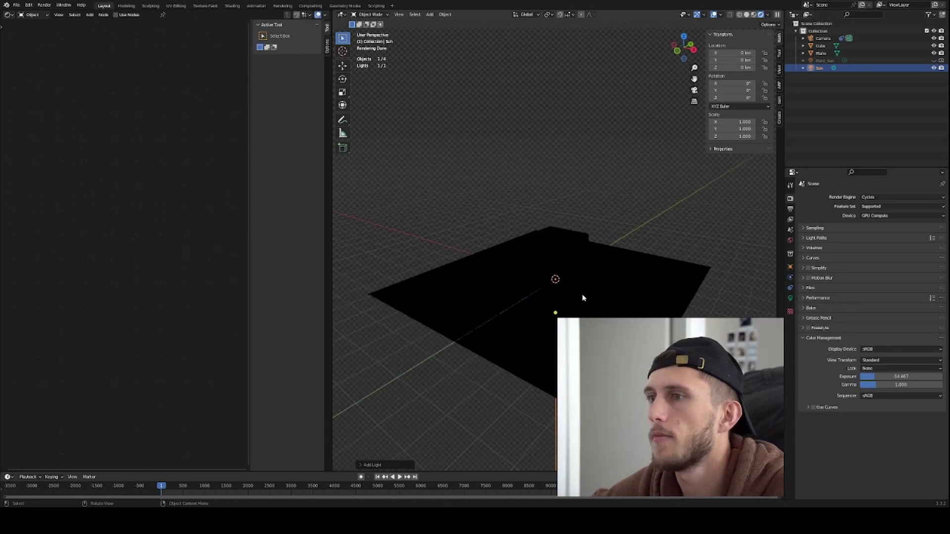
Move the Sun light about 0.0036 km above the plane and set its rotation to 45° on X and 90° on Z.
{"action": "key", "text": "g"}
{"action": "left_click", "coordinate": [635, 214]}
{"action": "left_click", "coordinate": [740, 84]}
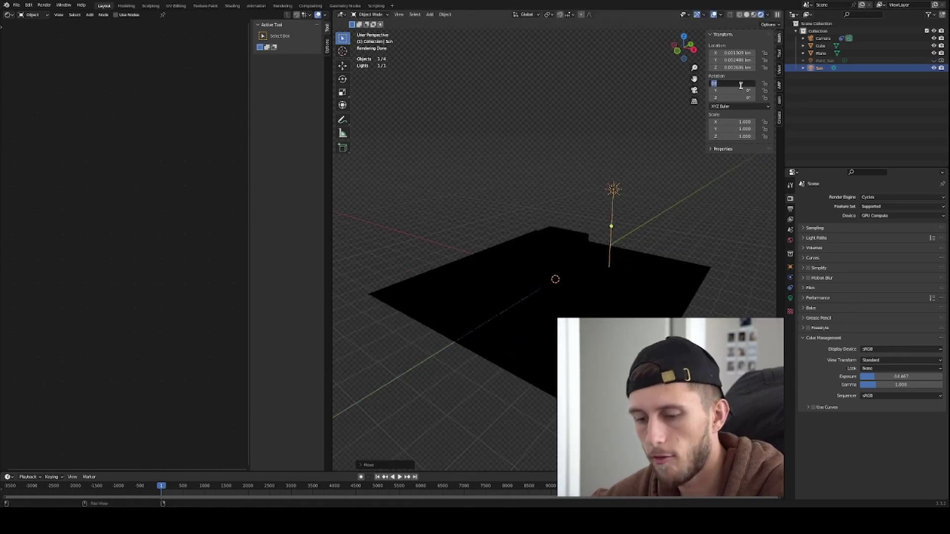
{"action": "type", "text": "45"}
{"action": "key", "text": "Return"}
{"action": "type", "text": "90"}
{"action": "key", "text": "Return"}
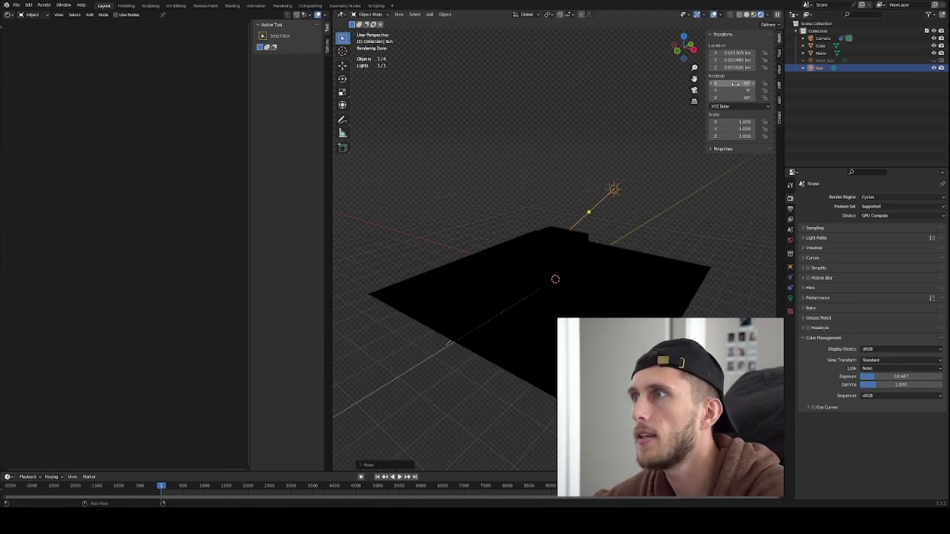
Show the Point_Sun light in the viewport and rotate the Sun light a further 45° about Z.
{"action": "middle_click_drag", "start_coordinate": [562, 210], "coordinate": [658, 234]}
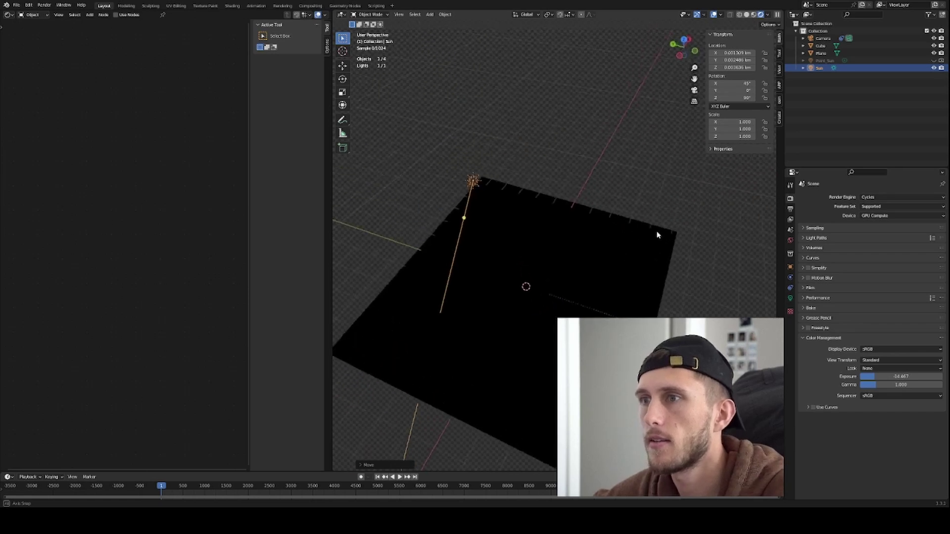
{"action": "left_click", "coordinate": [934, 60]}
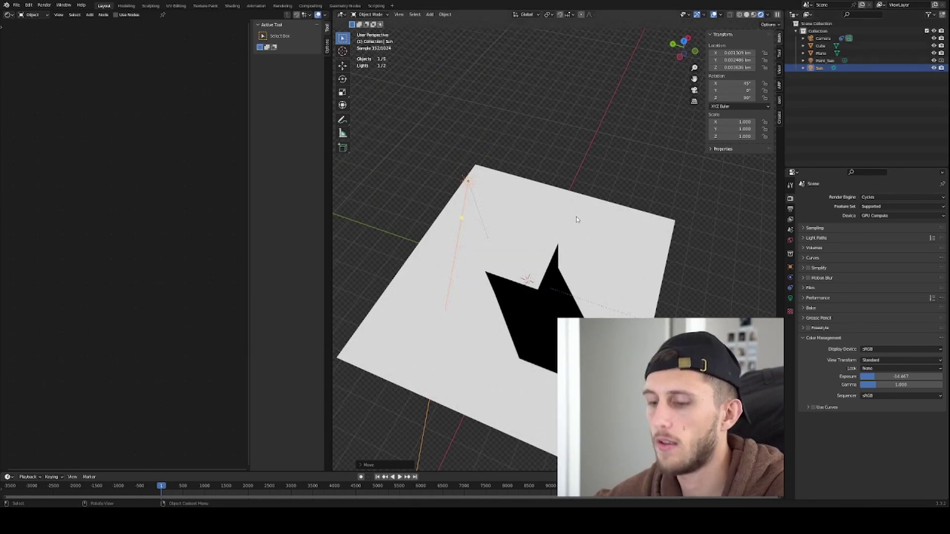
{"action": "type", "text": "rz"}
{"action": "type", "text": "45"}
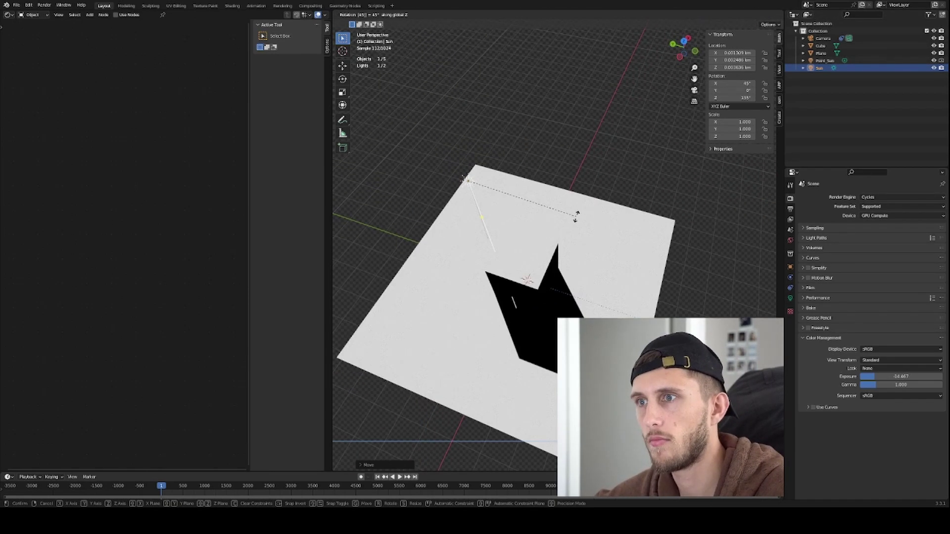
{"action": "key", "text": "Return"}
Hide the Point_Sun light in the viewport and set the Sun light's strength to 100000.
{"action": "middle_click_drag", "start_coordinate": [596, 282], "coordinate": [647, 158]}
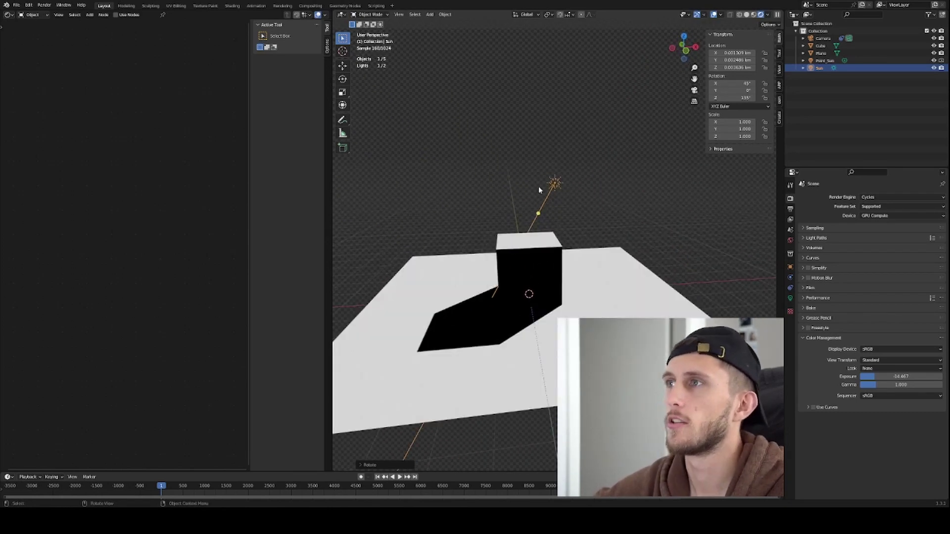
{"action": "middle_click_drag", "start_coordinate": [539, 186], "coordinate": [554, 164]}
{"action": "left_click", "coordinate": [934, 60]}
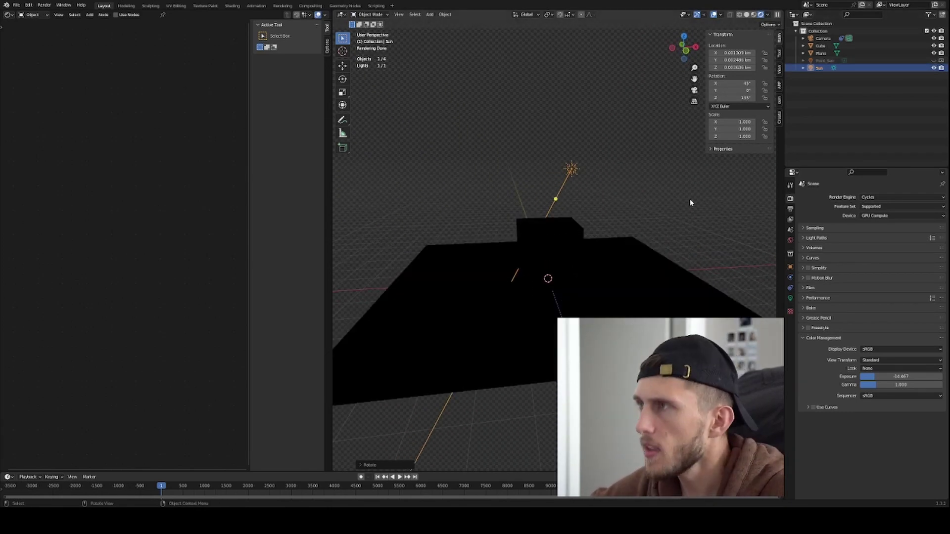
{"action": "left_click", "coordinate": [790, 298]}
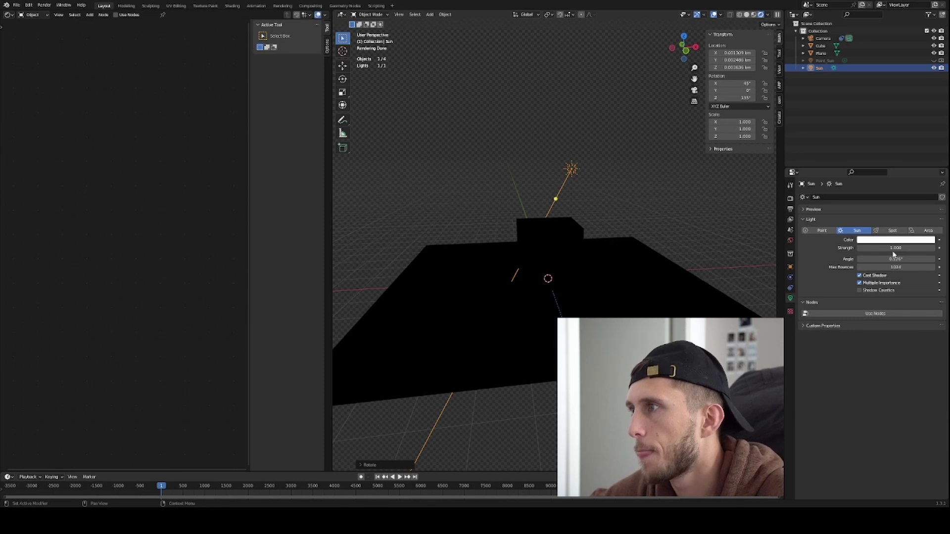
{"action": "left_click_drag", "start_coordinate": [908, 248], "coordinate": [940, 248]}
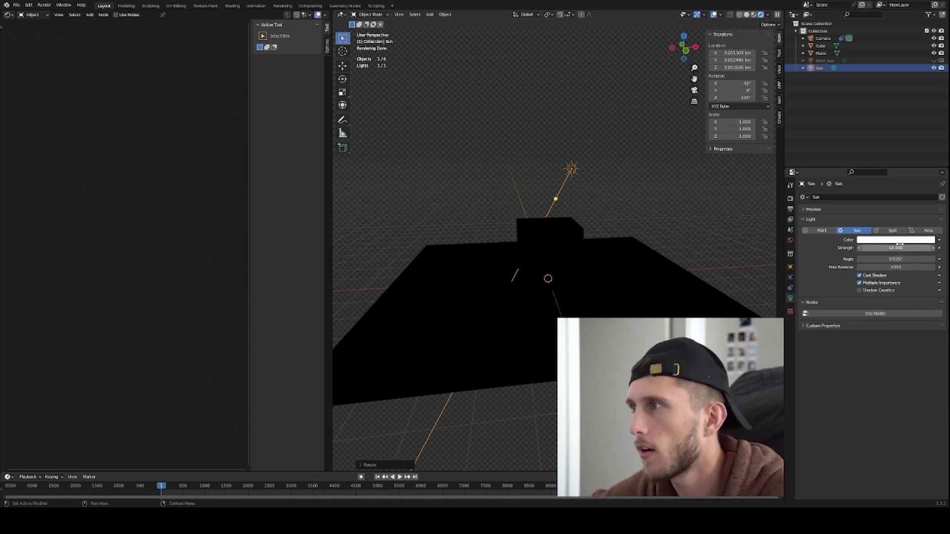
{"action": "left_click", "coordinate": [900, 248]}
{"action": "type", "text": "10"}
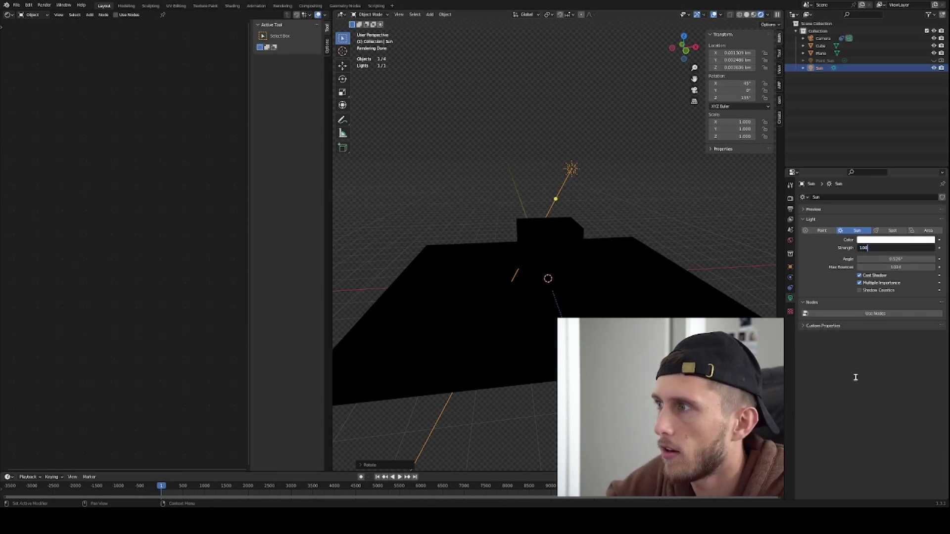
{"action": "key", "text": "Return"}
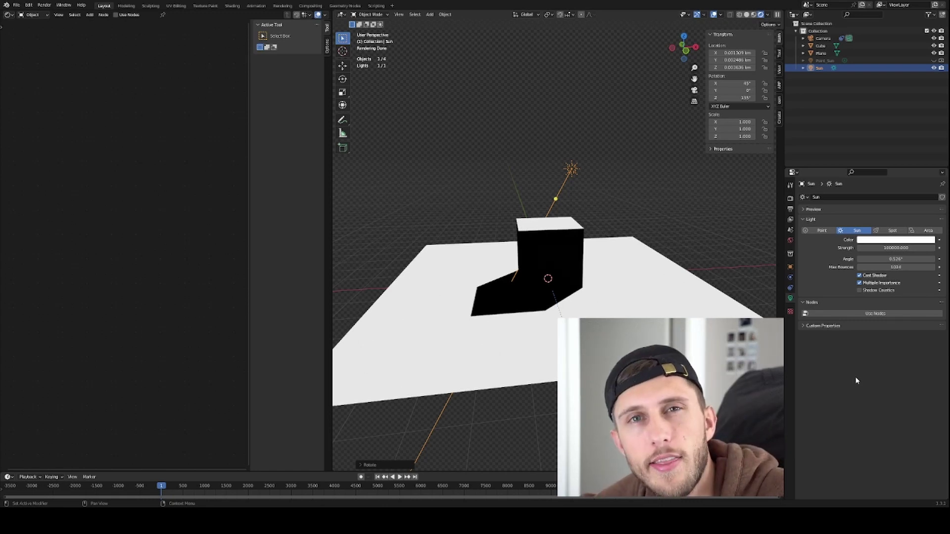
Swap the visible light from Sun to Point_Sun to compare the cube's shadows, and show both lights together.
{"action": "scroll", "coordinate": [598, 248], "scroll_direction": "up", "scroll_amount": 4}
{"action": "middle_click_drag", "start_coordinate": [599, 248], "coordinate": [501, 251]}
{"action": "scroll", "coordinate": [500, 251], "scroll_direction": "up", "scroll_amount": 2}
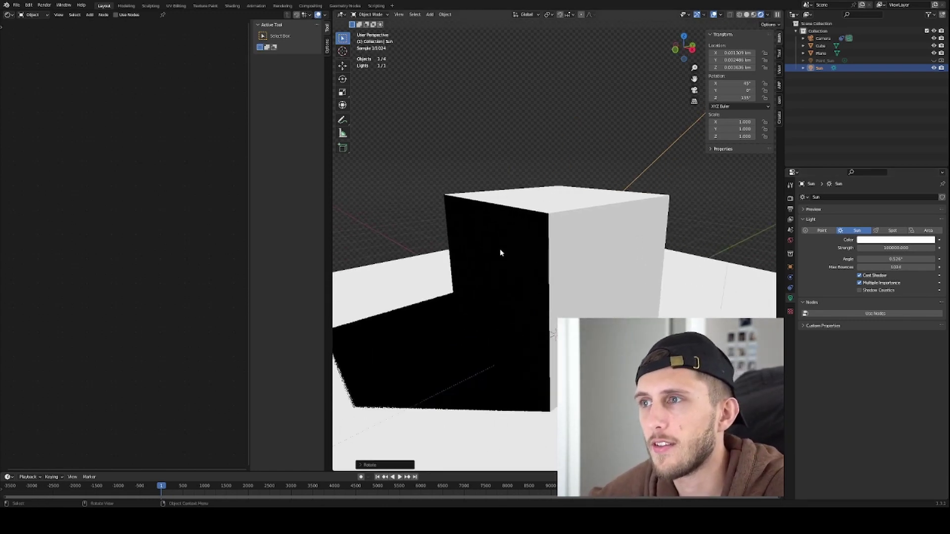
{"action": "left_click", "coordinate": [934, 68]}
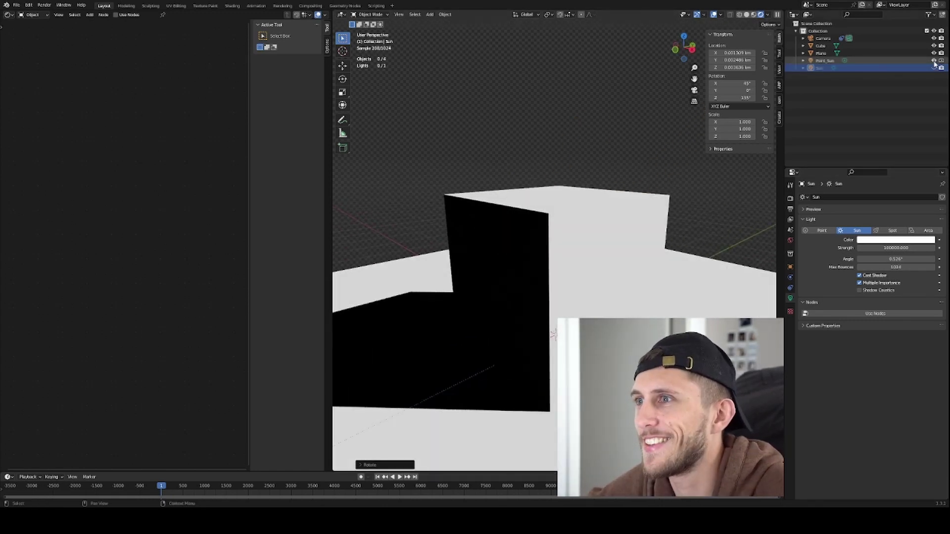
{"action": "middle_click_drag", "start_coordinate": [549, 292], "coordinate": [548, 224]}
{"action": "left_click", "coordinate": [934, 68]}
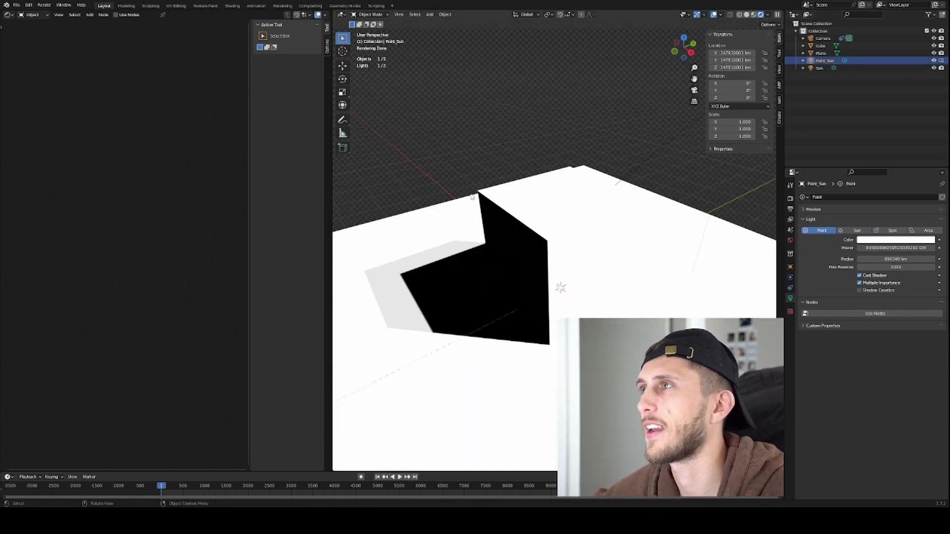
Rotate the Sun light about its local X axis until its X rotation is 54.7°.
{"action": "left_click", "coordinate": [820, 68]}
{"action": "key", "text": "r"}
{"action": "key", "text": "x"}
{"action": "key", "text": "x"}
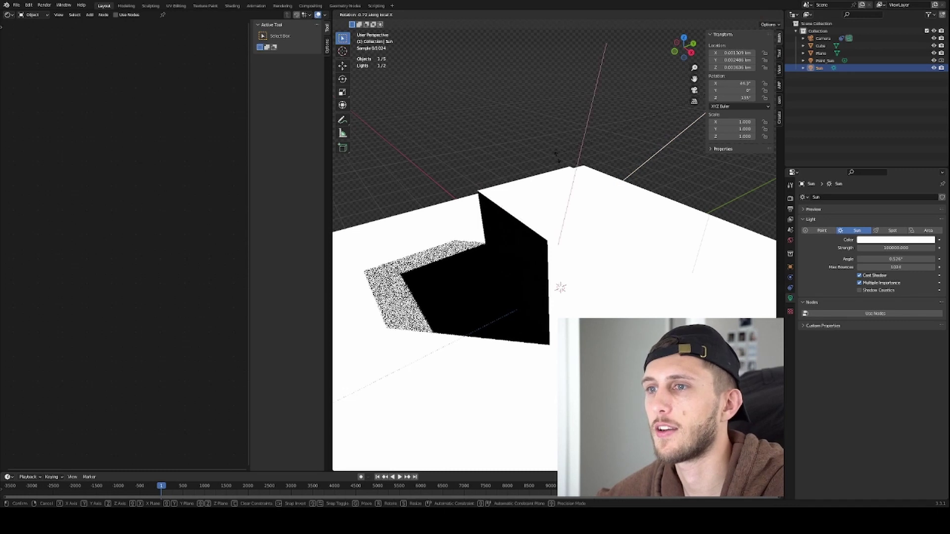
{"action": "left_click", "coordinate": [510, 128]}
Toggle the Point_Sun and Sun lights to compare their shadows, and inspect the cube with only the Sun light visible.
{"action": "left_click", "coordinate": [934, 68]}
{"action": "left_click", "coordinate": [933, 61]}
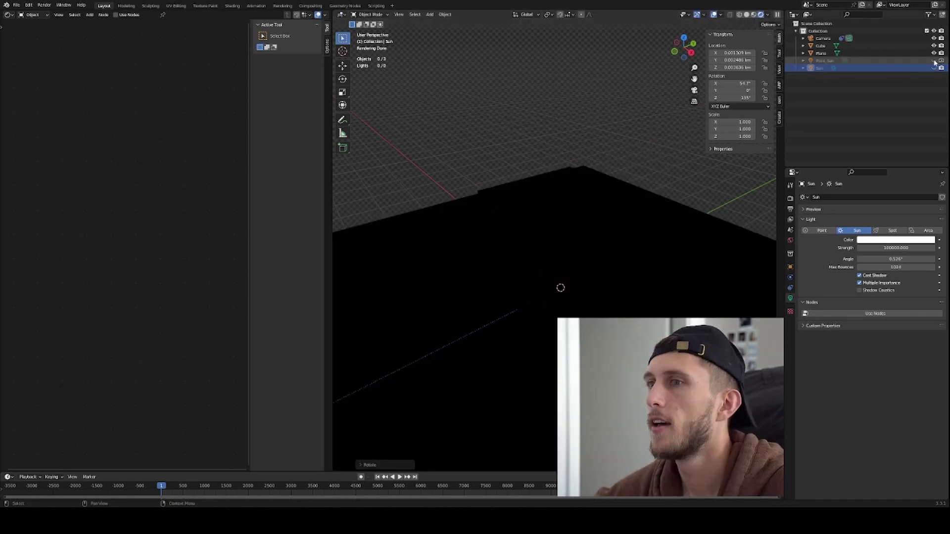
{"action": "left_click", "coordinate": [934, 61]}
{"action": "left_click", "coordinate": [934, 61]}
{"action": "left_click", "coordinate": [935, 69]}
{"action": "left_click", "coordinate": [935, 68]}
{"action": "left_click", "coordinate": [936, 69]}
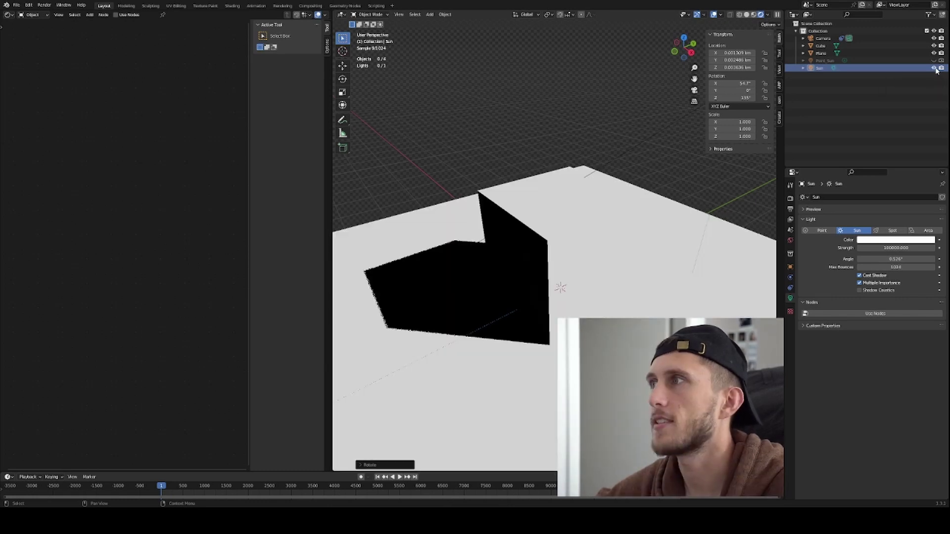
{"action": "double_click", "coordinate": [896, 247]}
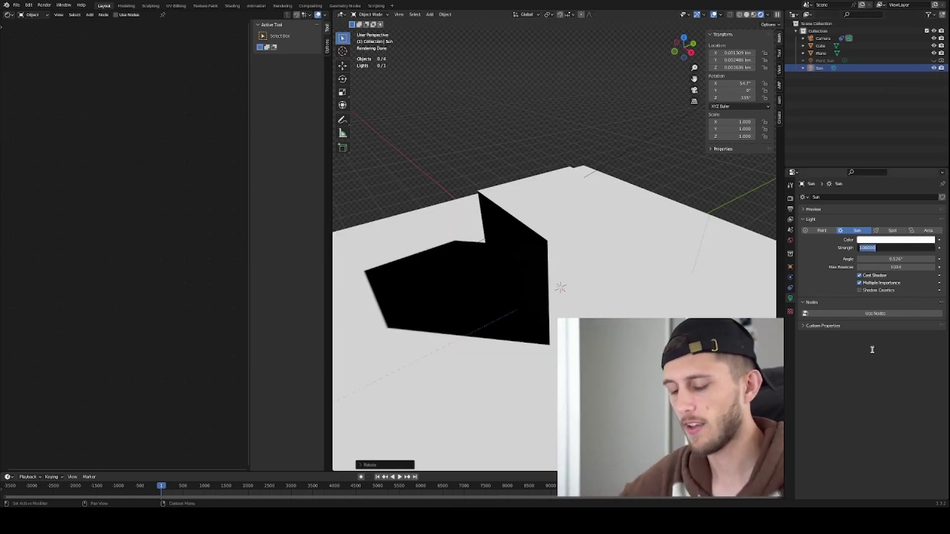
{"action": "key", "text": "Return"}
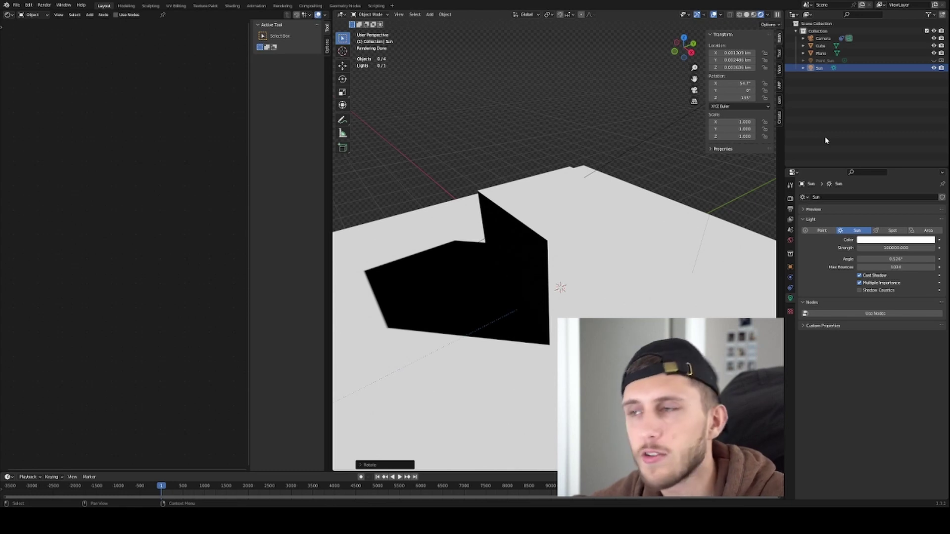
{"action": "mouse_move", "coordinate": [616, 251]}
{"action": "middle_mouse_down"}
{"action": "mouse_move", "coordinate": [600, 270]}
{"action": "mouse_move", "coordinate": [613, 248]}
{"action": "middle_mouse_up"}
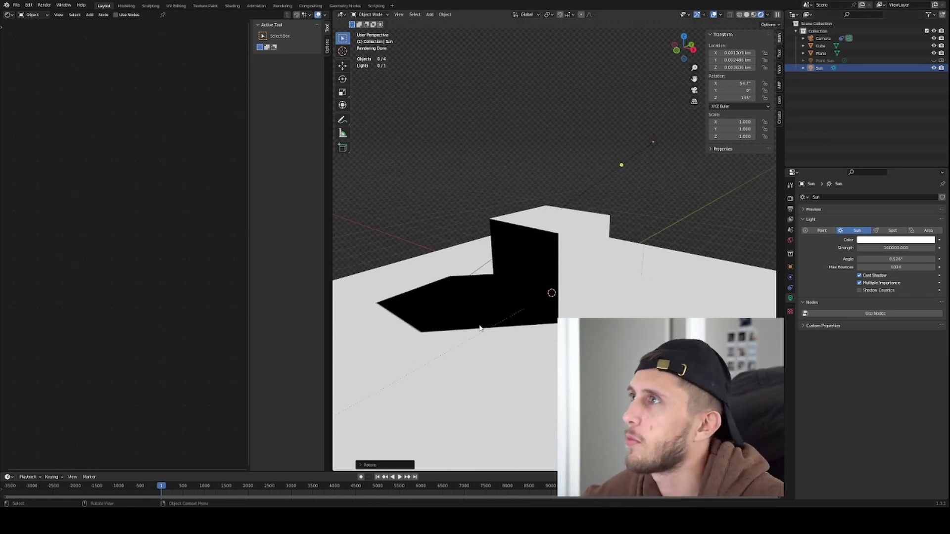
Hide the Sun light, divide the Point_Sun light's power by 100000 and show Point_Sun in the viewport.
{"action": "left_click", "coordinate": [933, 68]}
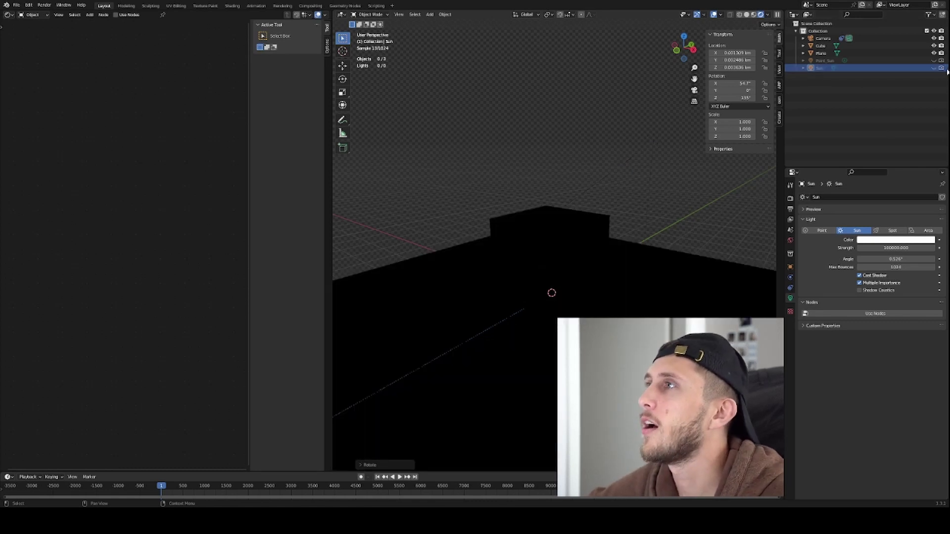
{"action": "left_click", "coordinate": [819, 63]}
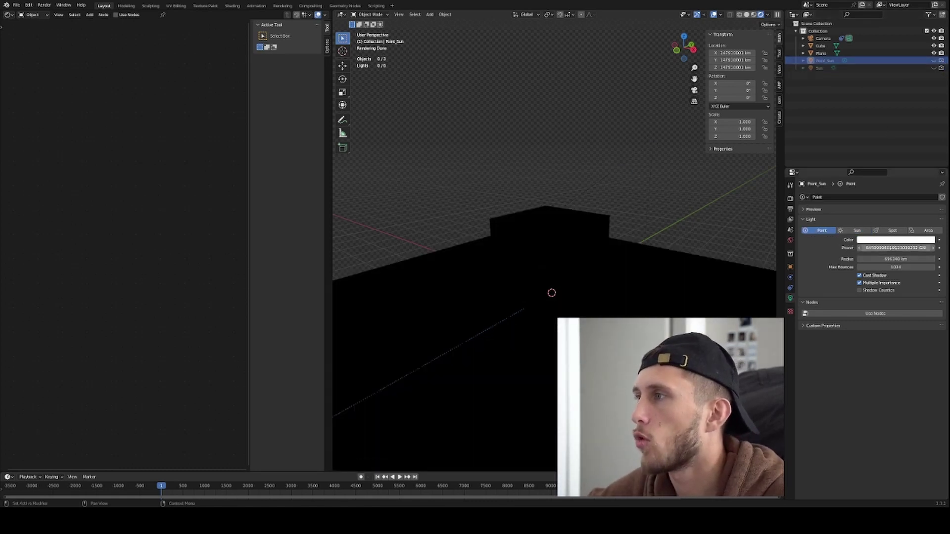
{"action": "left_click", "coordinate": [904, 249]}
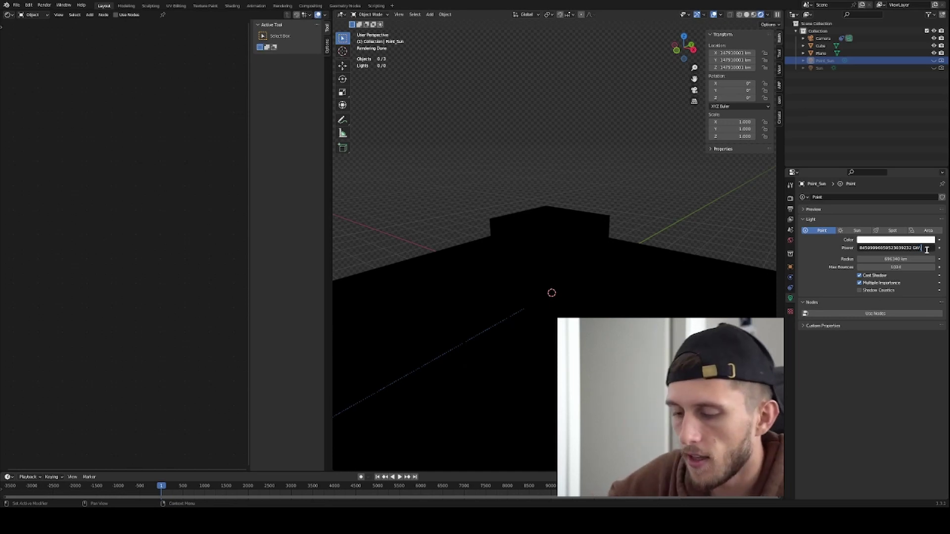
{"action": "type", "text": "/1000"}
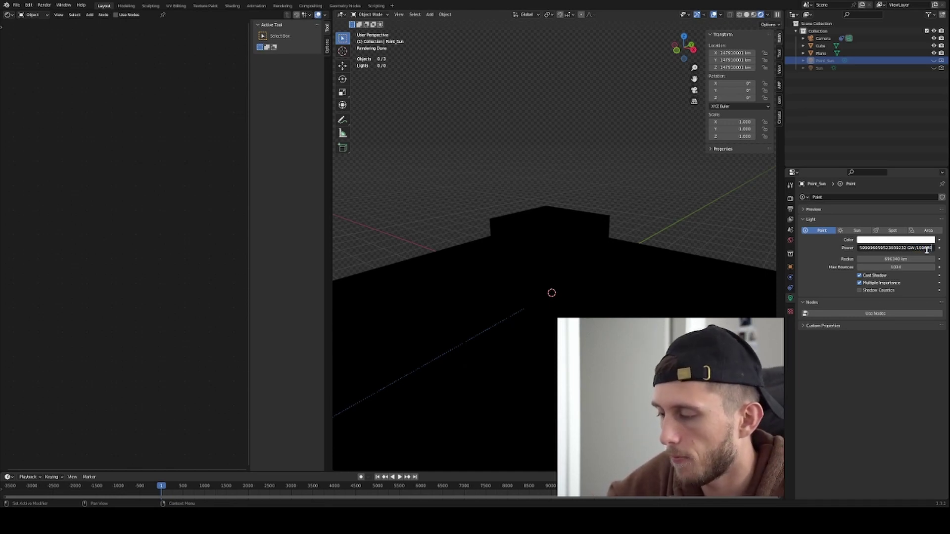
{"action": "key", "text": "Return"}
{"action": "key", "text": "z"}
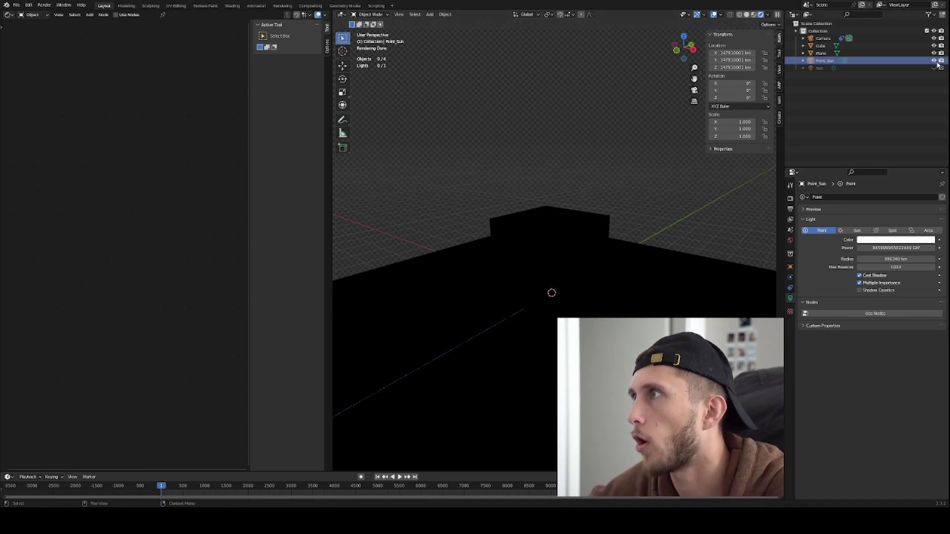
Reset the scene's color management exposure to 0.
{"action": "left_click", "coordinate": [791, 198]}
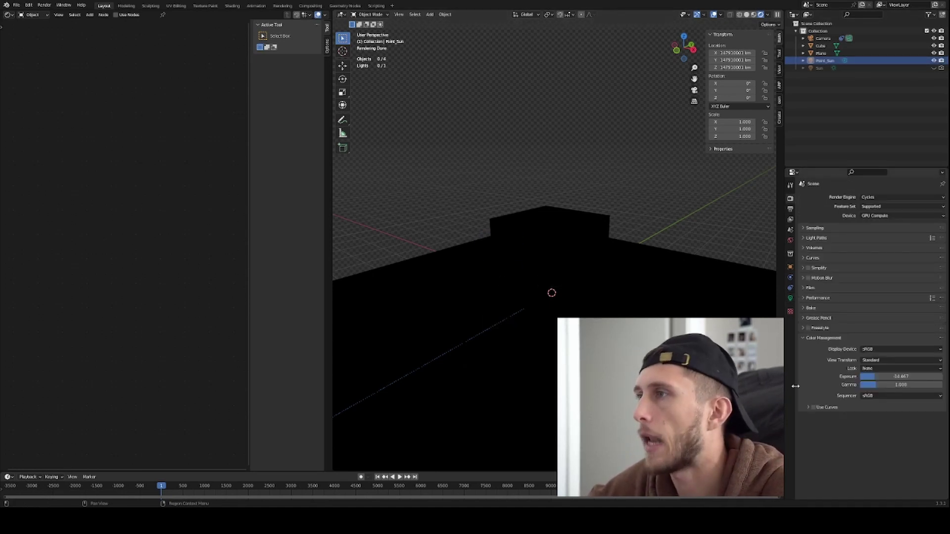
{"action": "double_click", "coordinate": [889, 376]}
{"action": "key", "text": "Return"}
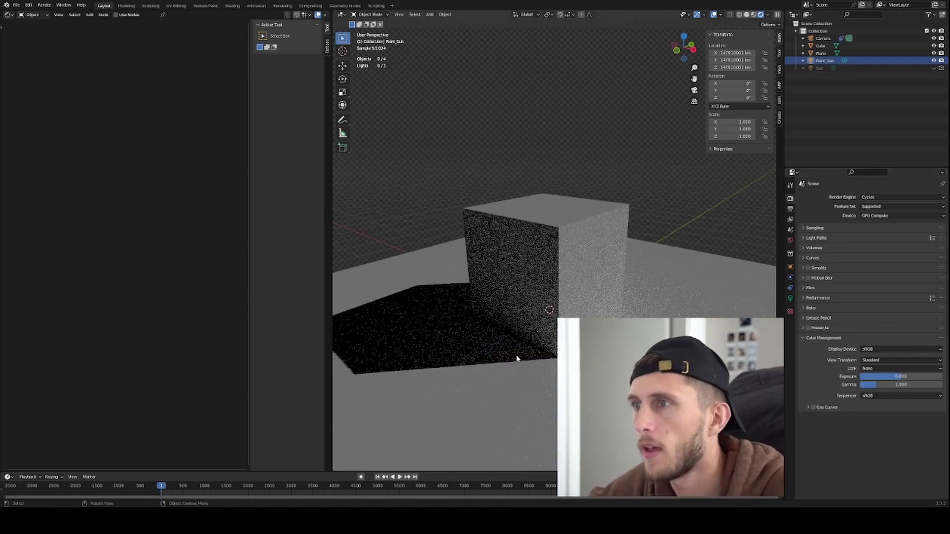
Swap the visible light from Point_Sun to Sun and set the Sun light's strength to 1.
{"action": "left_click", "coordinate": [933, 60]}
{"action": "left_click", "coordinate": [933, 68]}
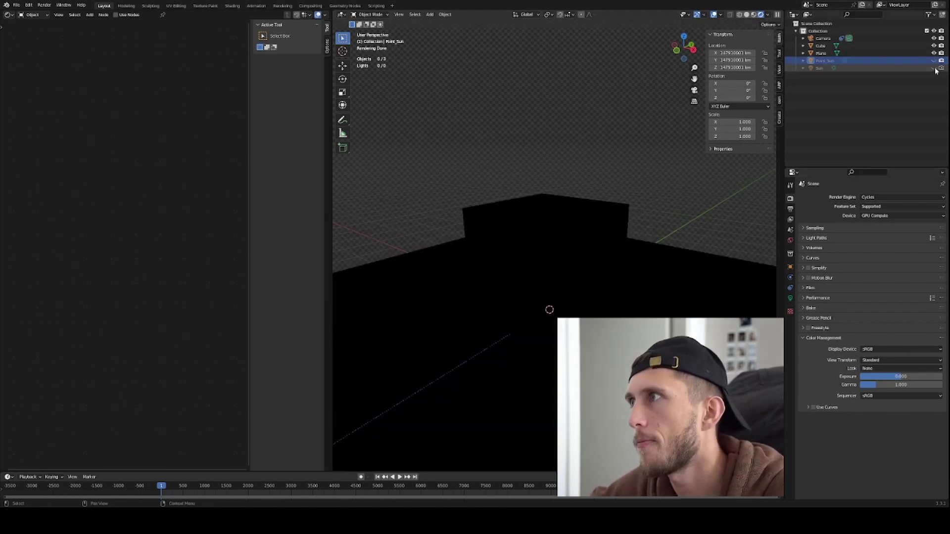
{"action": "left_click", "coordinate": [841, 68]}
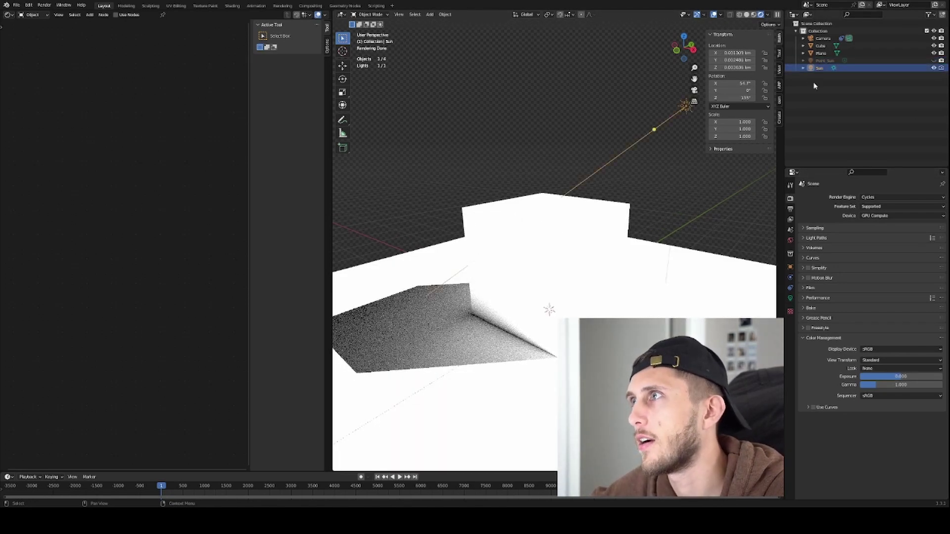
{"action": "left_click", "coordinate": [790, 298]}
{"action": "left_click", "coordinate": [905, 248]}
{"action": "type", "text": "1"}
{"action": "key", "text": "Return"}
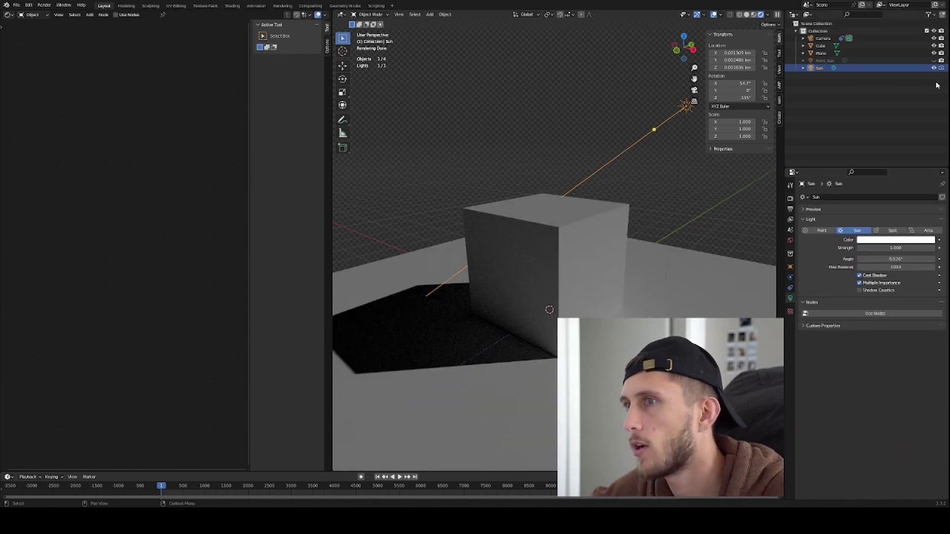
Widen the 3D viewport over the empty node editor and swap the visible light from Sun to Point_Sun.
{"action": "left_click", "coordinate": [933, 67]}
{"action": "left_click", "coordinate": [934, 68]}
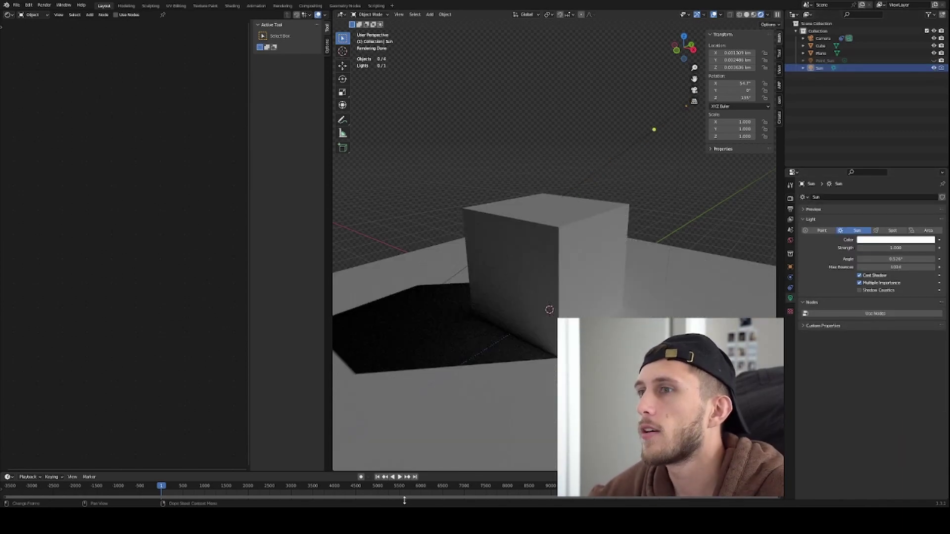
{"action": "left_click_drag", "start_coordinate": [335, 469], "coordinate": [253, 460]}
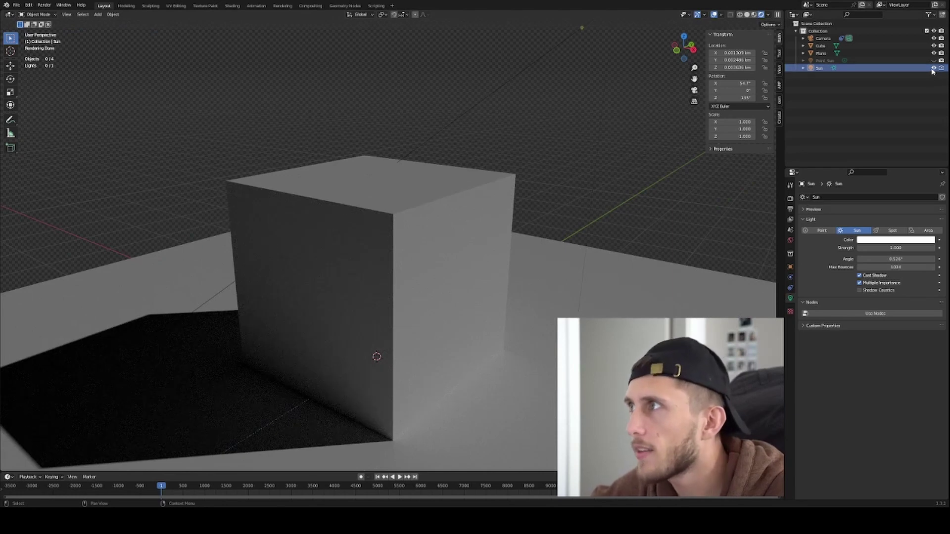
{"action": "left_click", "coordinate": [934, 68]}
{"action": "left_click", "coordinate": [934, 61]}
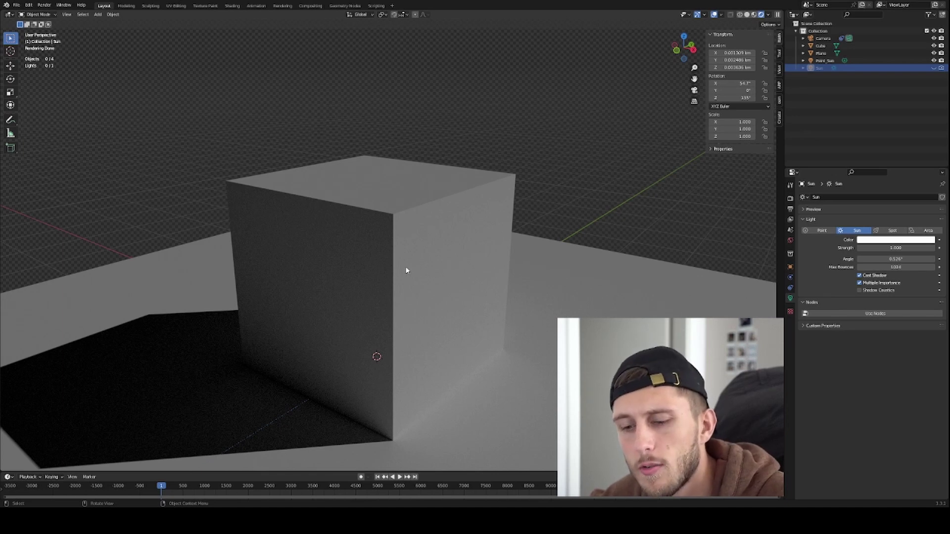
Examine the near corner of the cube's shadow up close under the Sun and Point_Sun lights in turn.
{"action": "middle_click_drag", "start_coordinate": [383, 300], "coordinate": [382, 324]}
{"action": "key", "text": "b"}
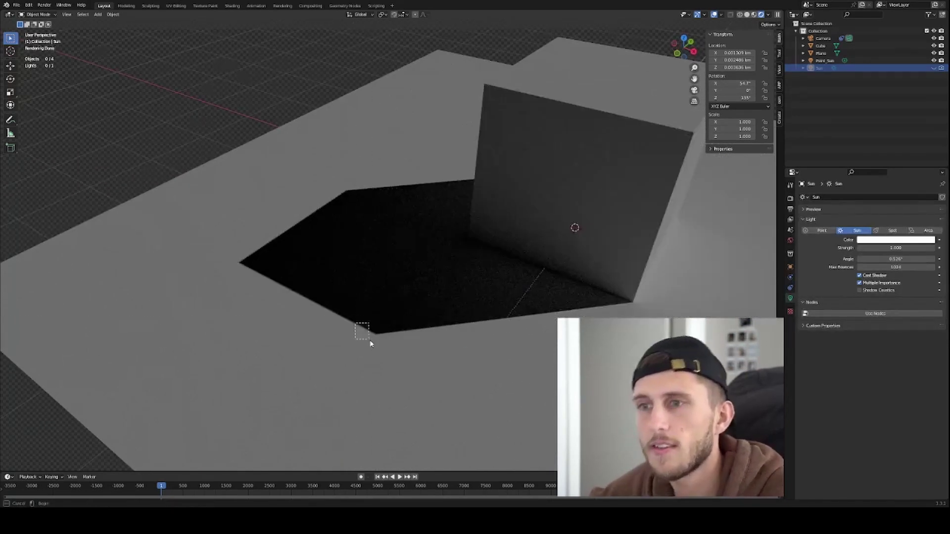
{"action": "left_click_drag", "start_coordinate": [370, 344], "coordinate": [390, 347]}
{"action": "left_click", "coordinate": [934, 68]}
{"action": "left_click", "coordinate": [933, 61]}
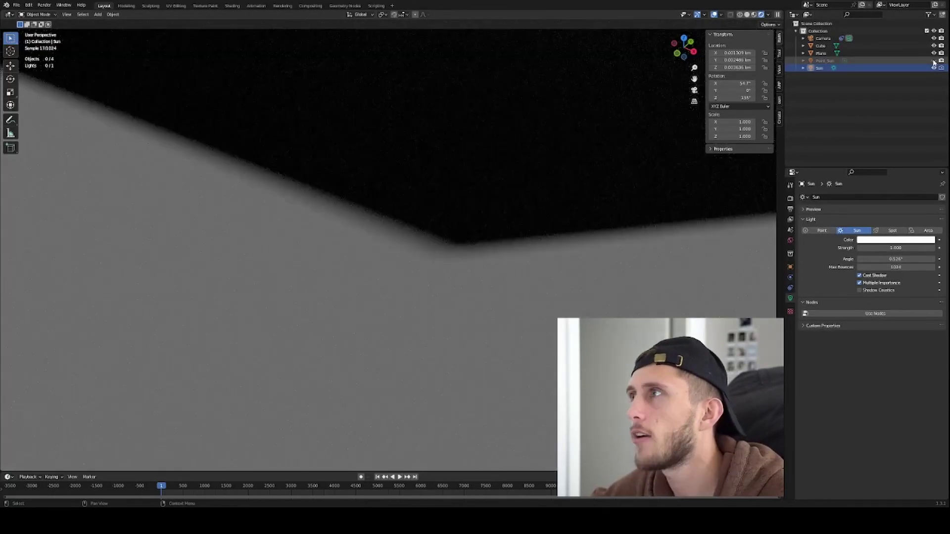
{"action": "left_click", "coordinate": [934, 60]}
{"action": "left_click", "coordinate": [934, 67]}
{"action": "scroll", "coordinate": [495, 238], "scroll_direction": "down", "scroll_amount": 5}
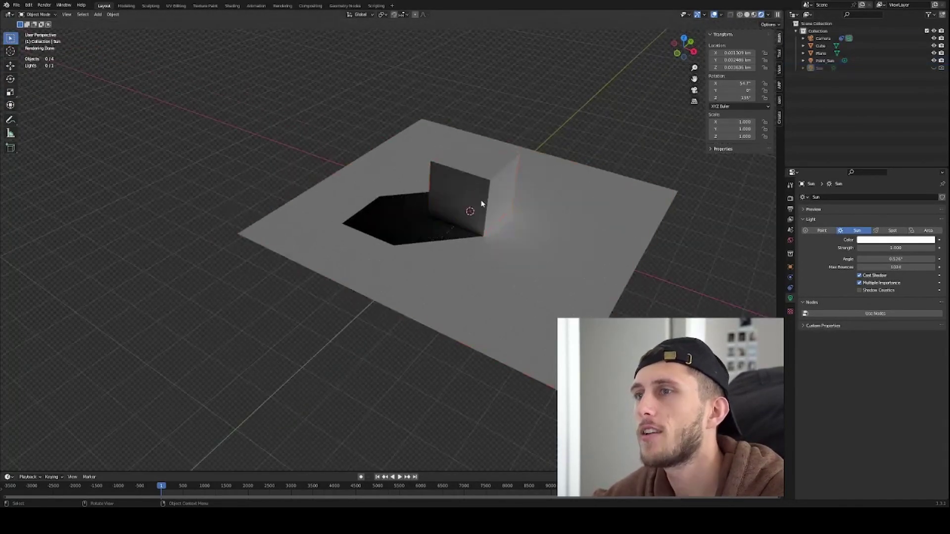
{"action": "middle_click_drag", "start_coordinate": [482, 204], "coordinate": [356, 172]}
{"action": "scroll", "coordinate": [460, 181], "scroll_direction": "up", "scroll_amount": 5}
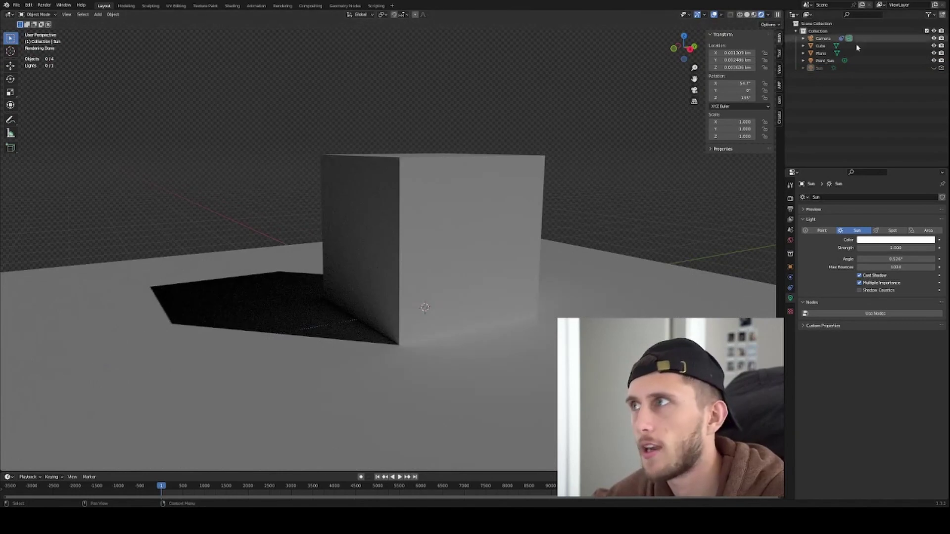
Frame the Point_Sun light in solid shading and inspect the circle showing its radius.
{"action": "left_click", "coordinate": [851, 68]}
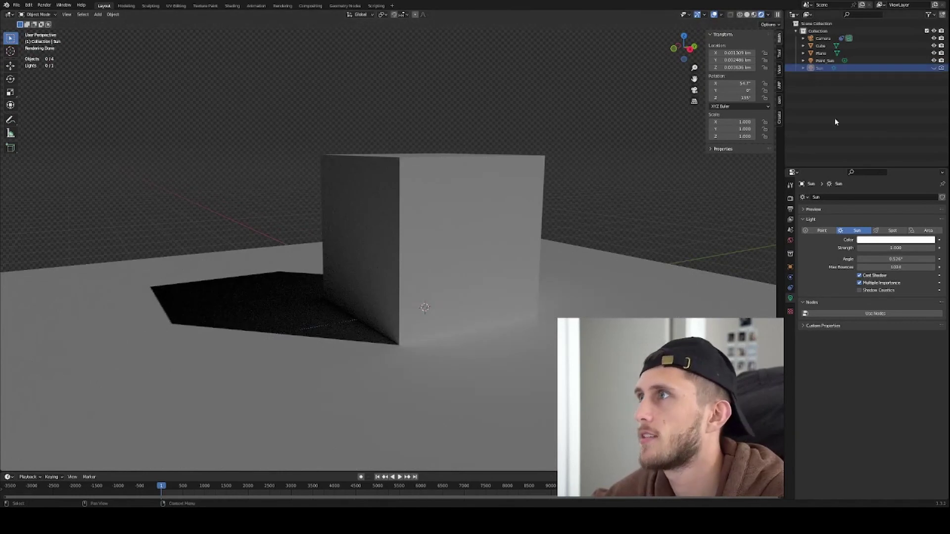
{"action": "left_click", "coordinate": [825, 61]}
{"action": "key", "text": "KP_Decimal"}
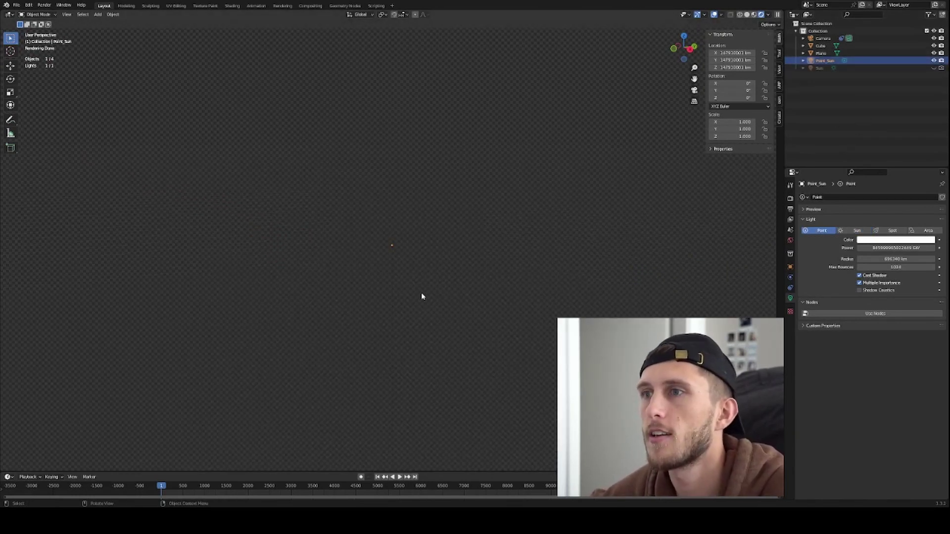
{"action": "key", "text": "z"}
{"action": "left_click", "coordinate": [493, 298]}
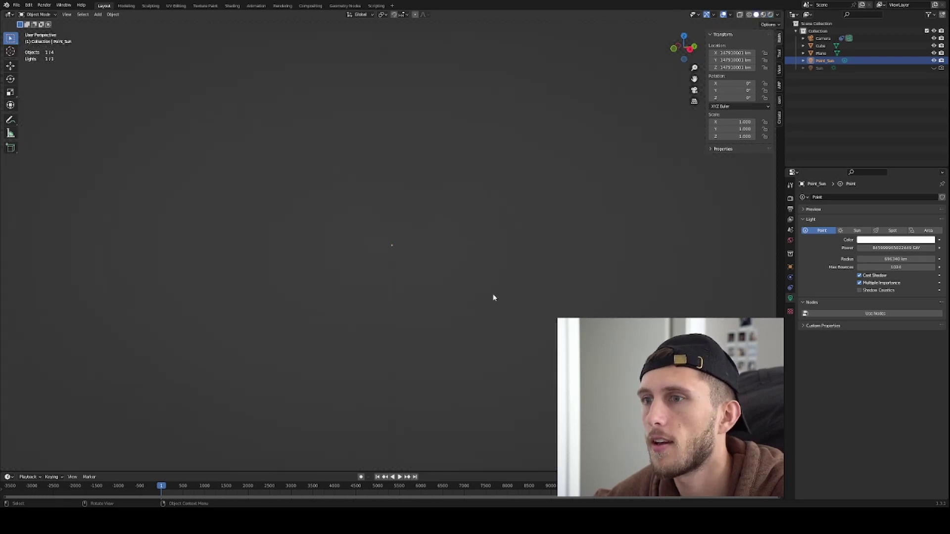
{"action": "scroll", "coordinate": [402, 293], "scroll_direction": "down", "scroll_amount": 5}
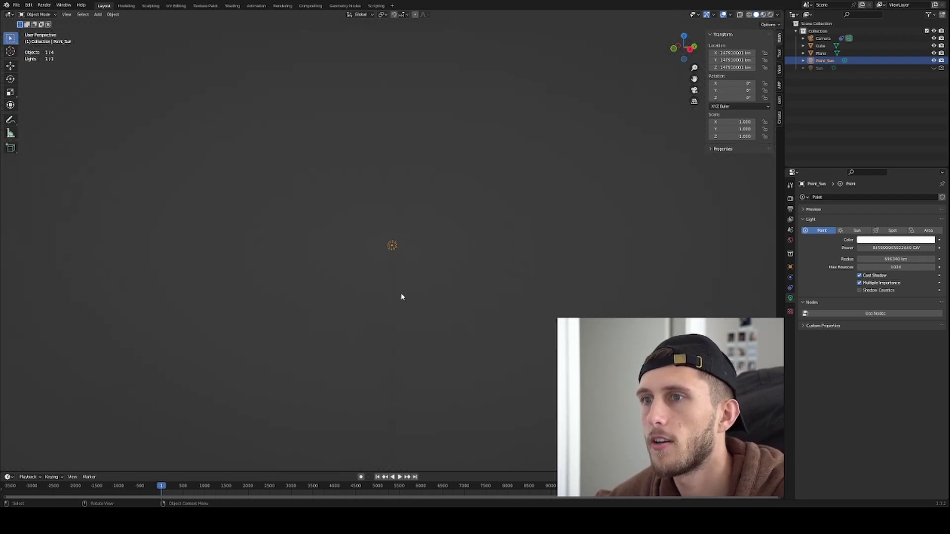
{"action": "scroll", "coordinate": [399, 295], "scroll_direction": "up", "scroll_amount": 4}
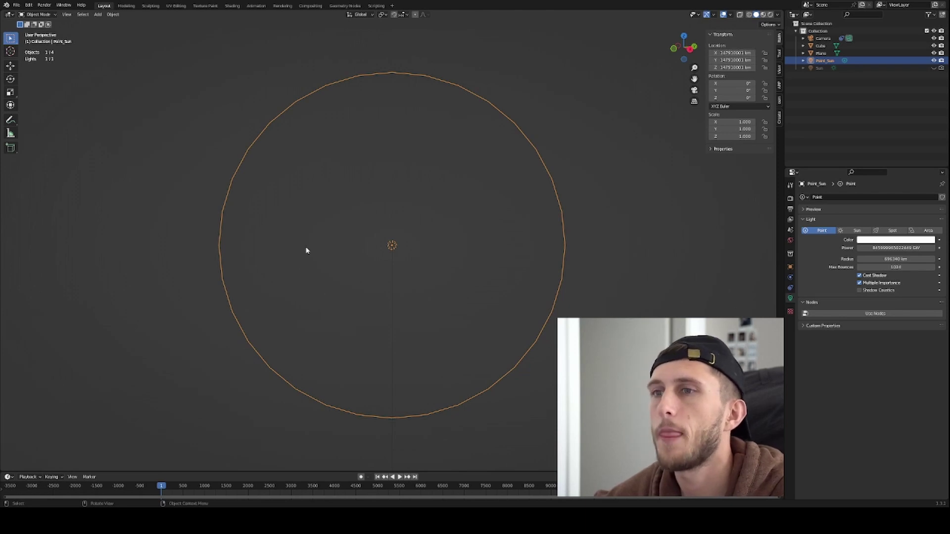
Frame the cube in rendered shading and swap the visible light from Point_Sun to Sun to compare the shadow.
{"action": "left_click", "coordinate": [820, 46]}
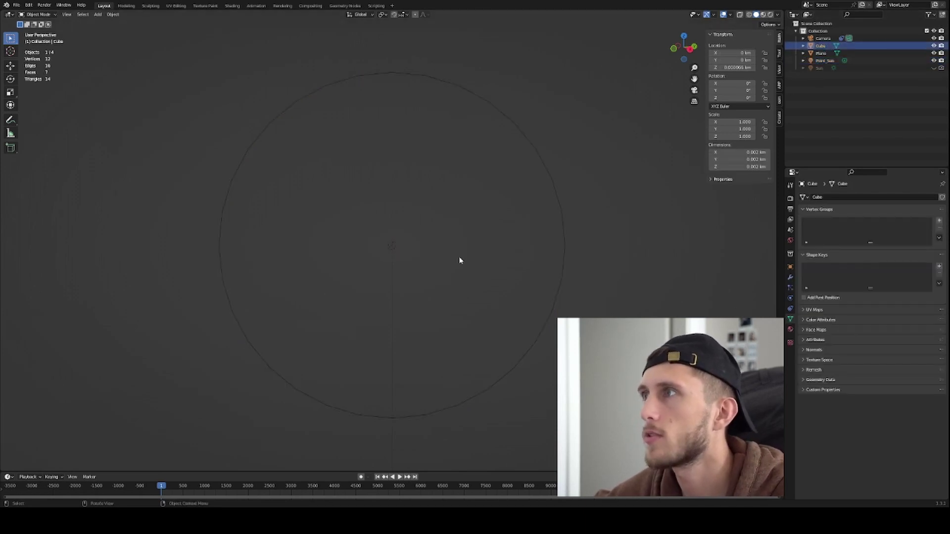
{"action": "key", "text": "KP_Decimal"}
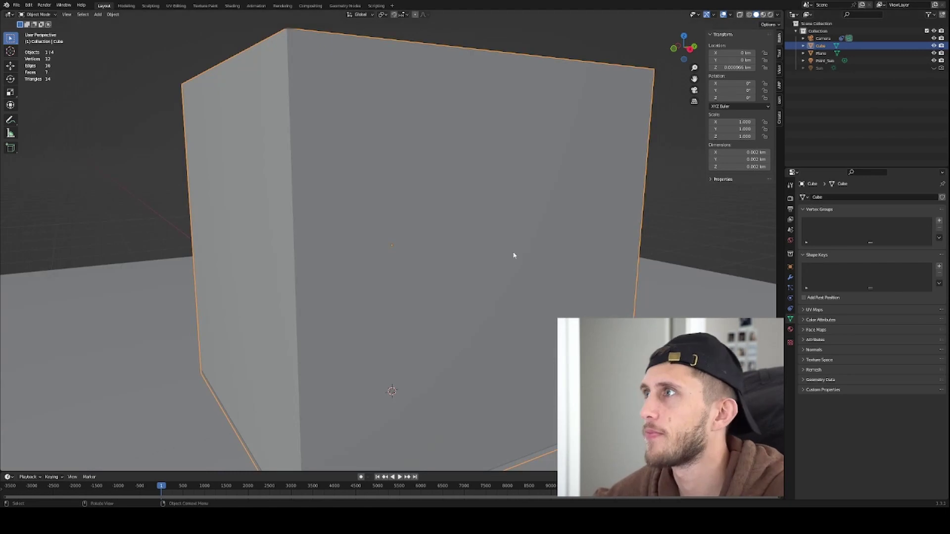
{"action": "scroll", "coordinate": [513, 255], "scroll_direction": "down", "scroll_amount": 5}
{"action": "key", "text": "z"}
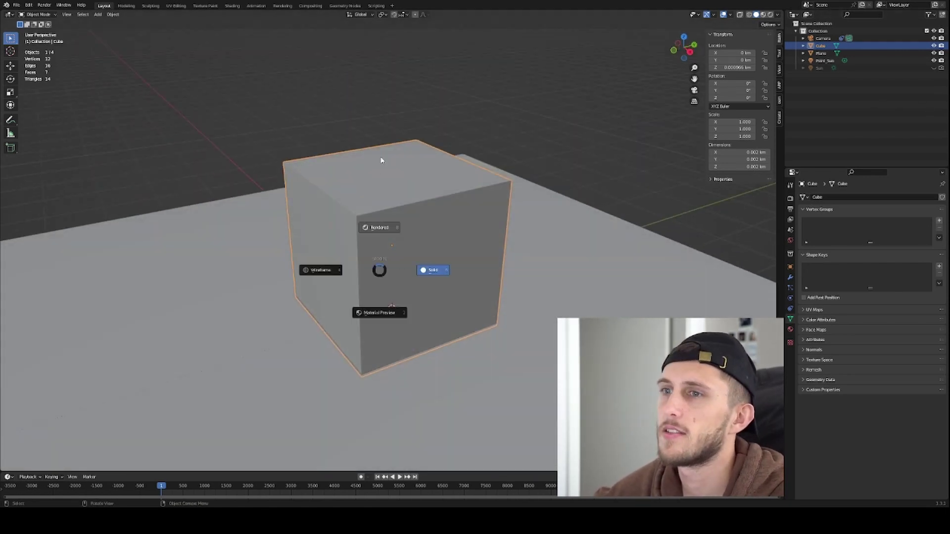
{"action": "left_click", "coordinate": [381, 161]}
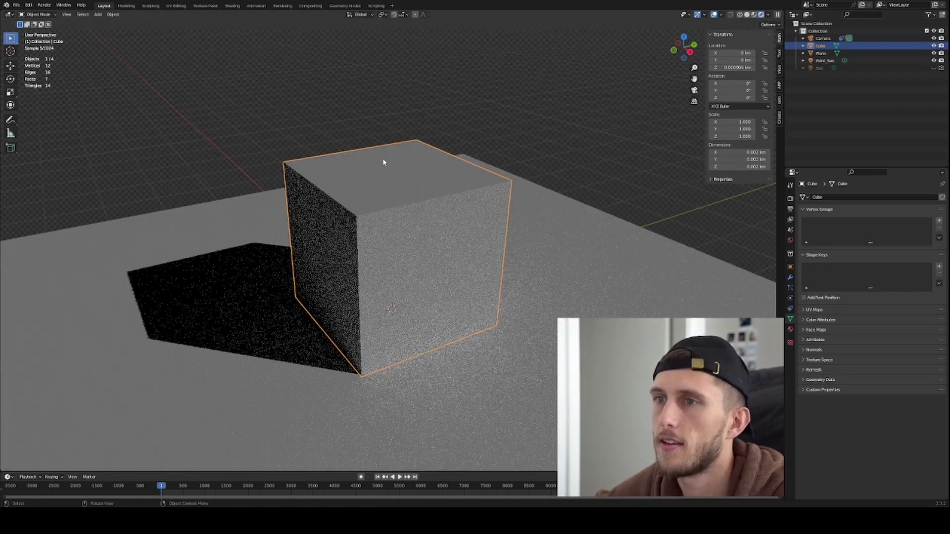
{"action": "left_click", "coordinate": [934, 61]}
{"action": "left_click", "coordinate": [935, 68]}
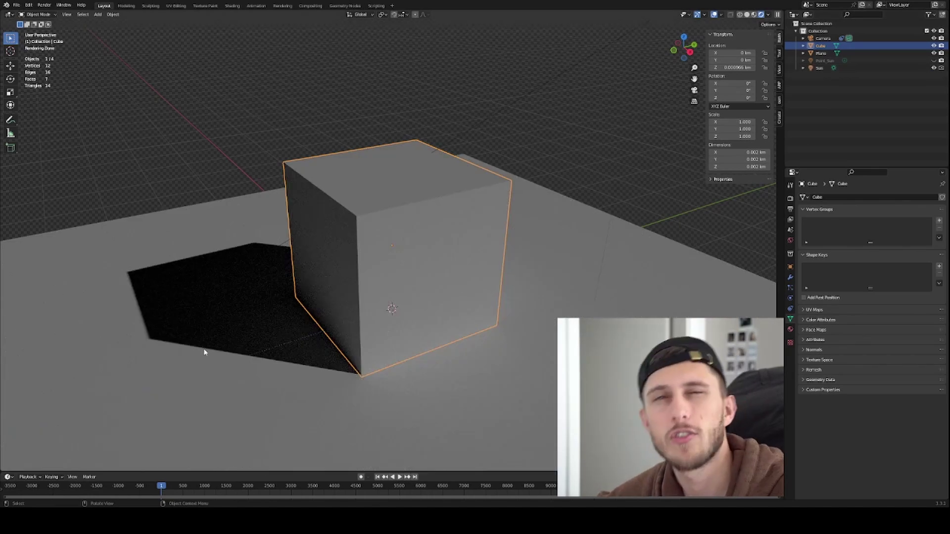